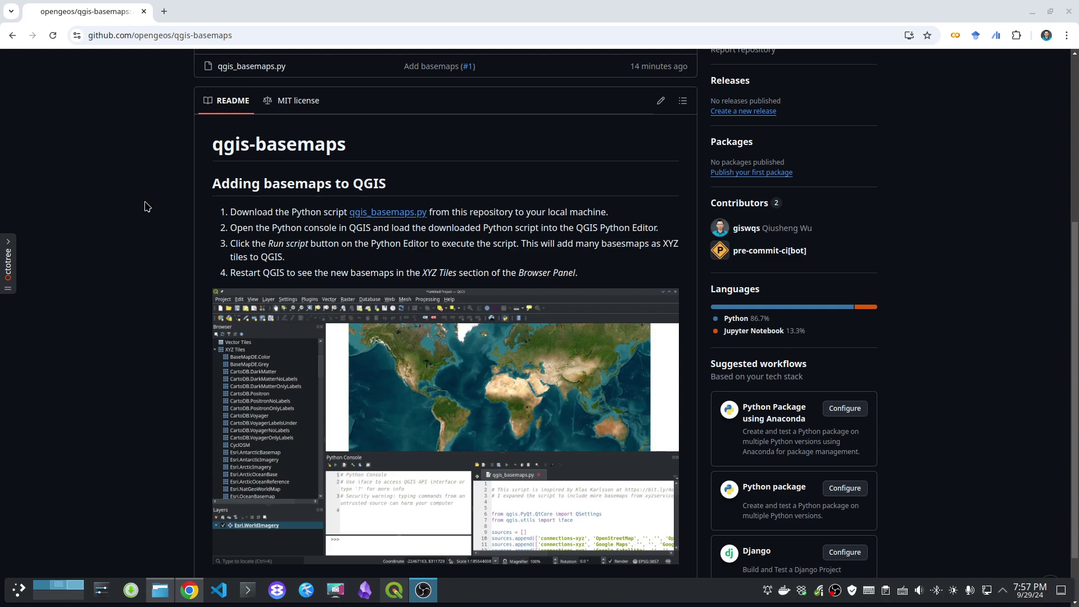
- Download the raw qgis_basemaps.py script (26.8 KB) from GitHub into the Downloads folder
scroll(144, 206, "up", 5)
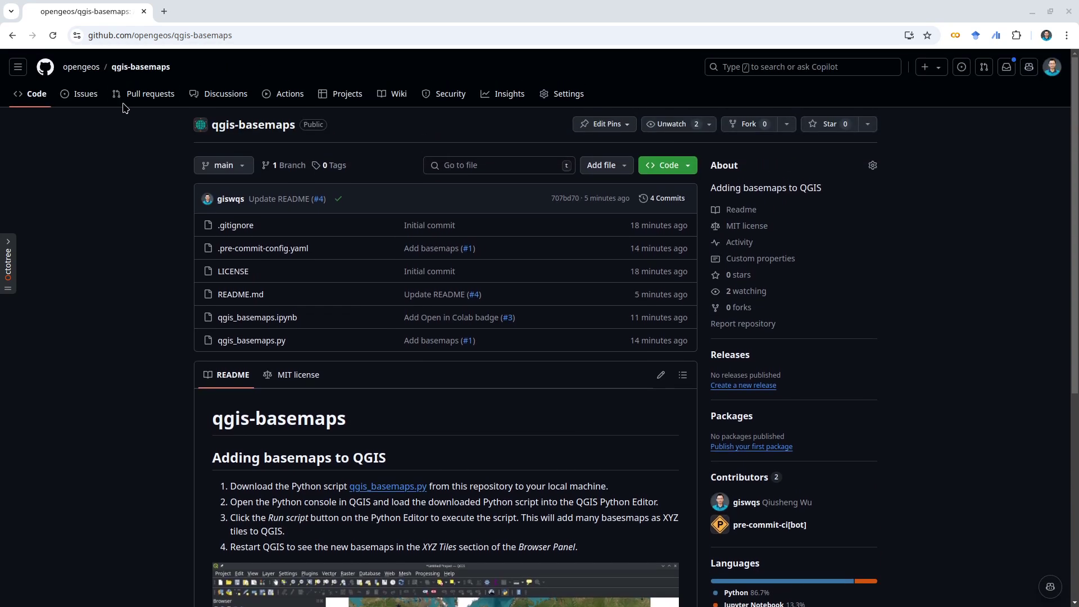
scroll(157, 259, "down", 3)
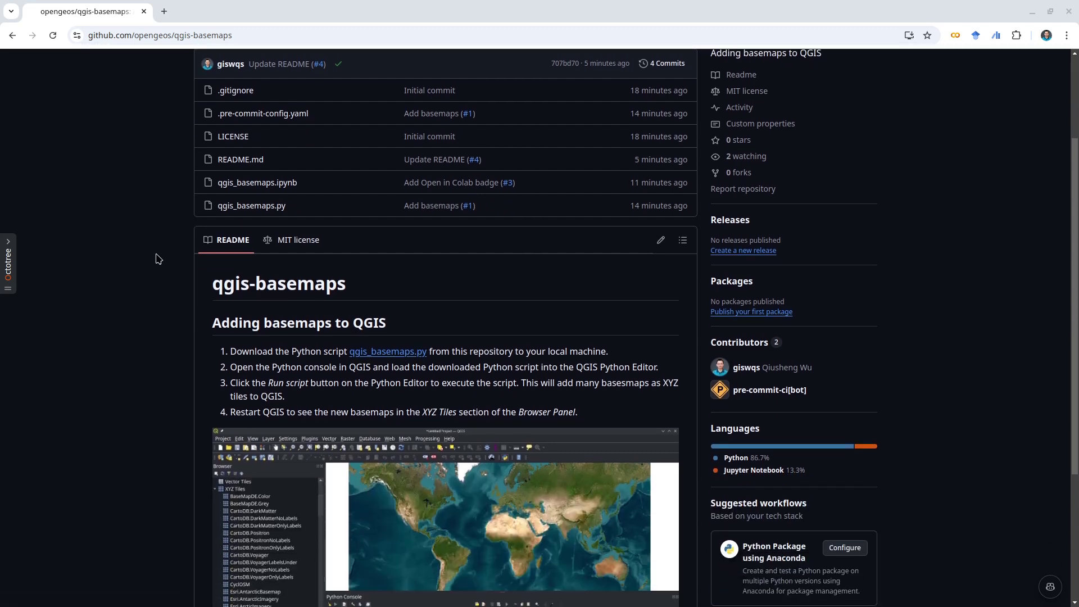
left_click(258, 207)
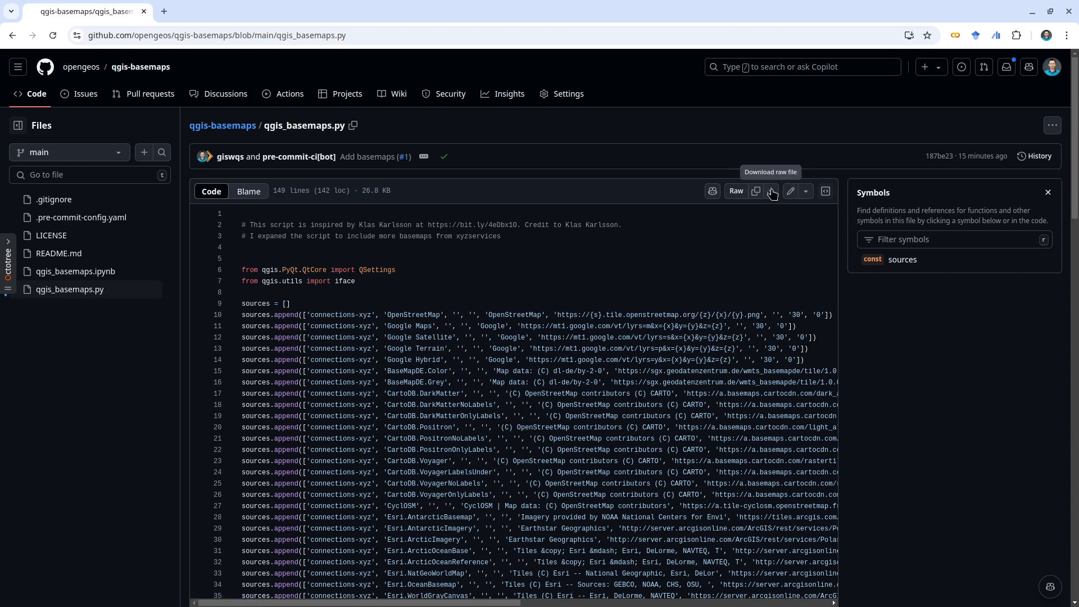
left_click(772, 193)
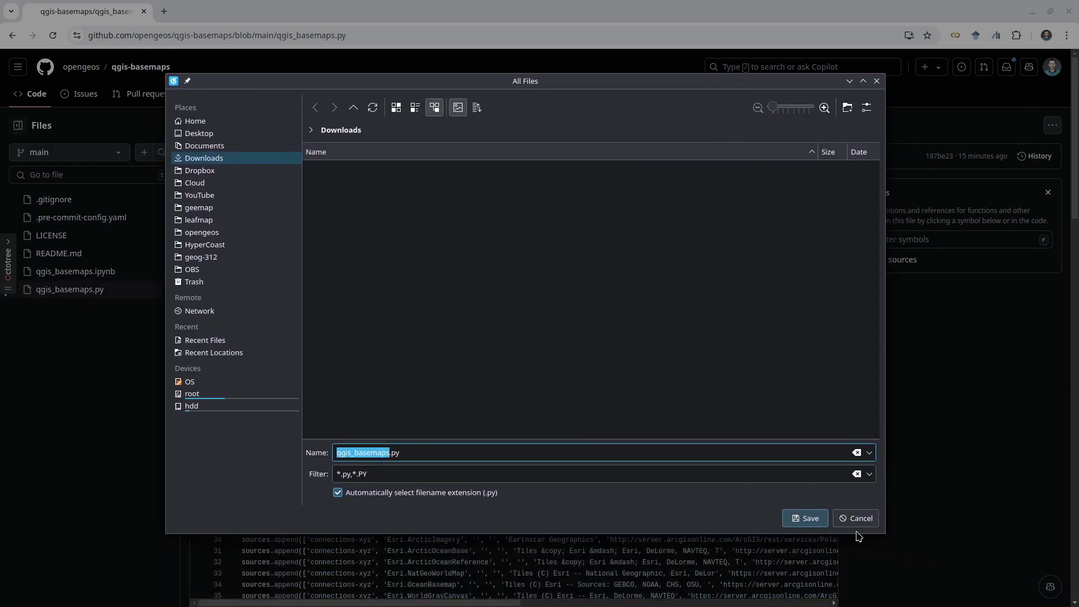
left_click(805, 518)
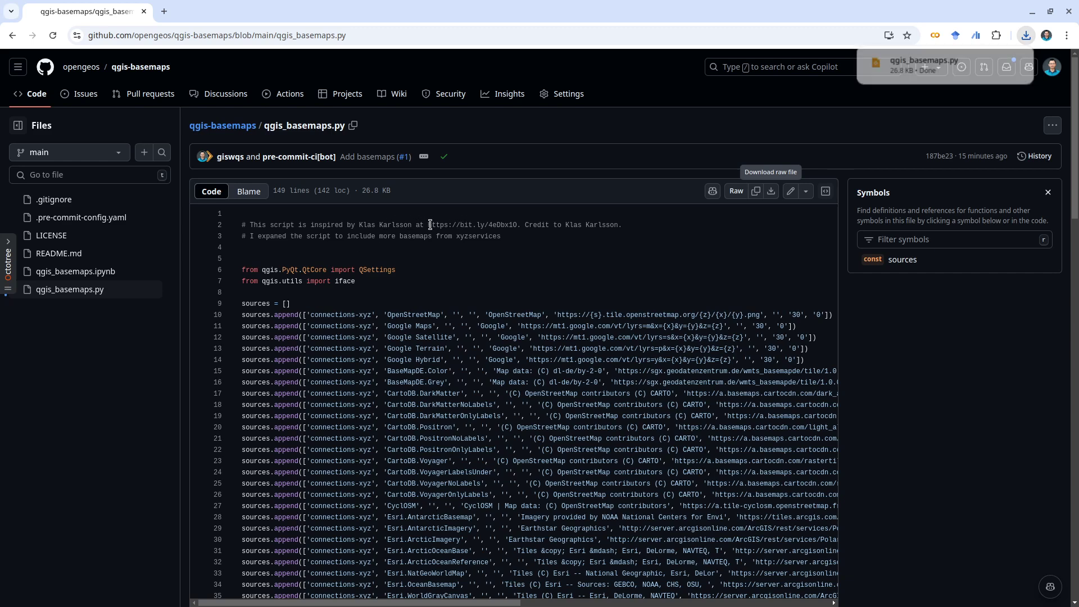
- Follow the line 2 credit link to the original QGIS_resources qgis_basemaps.py (9.84 KB) in a new tab
left_click_drag(429, 225, 518, 225)
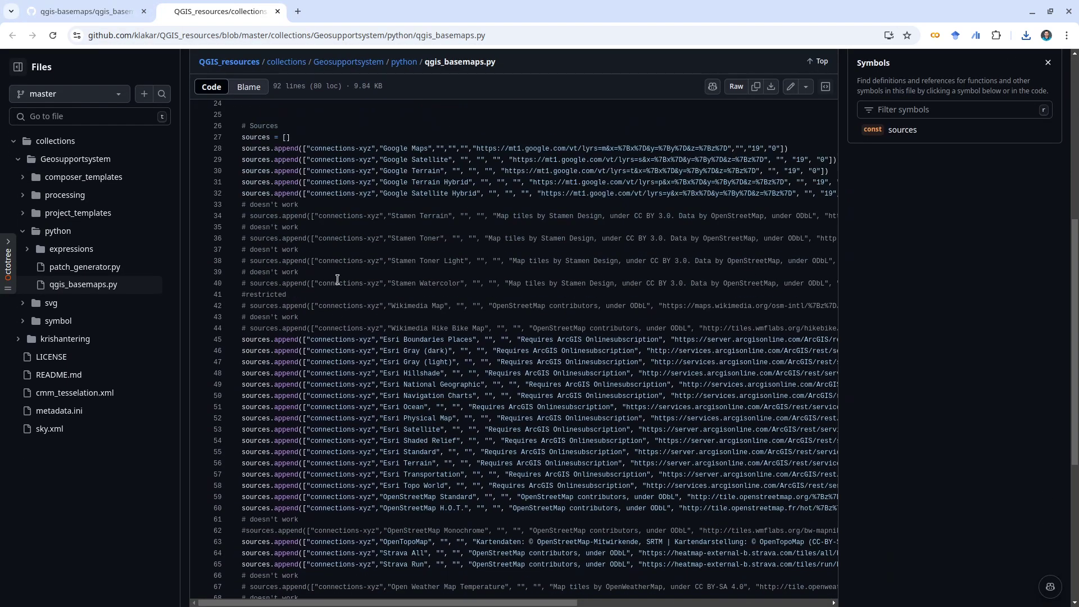
scroll(346, 296, "down", 3)
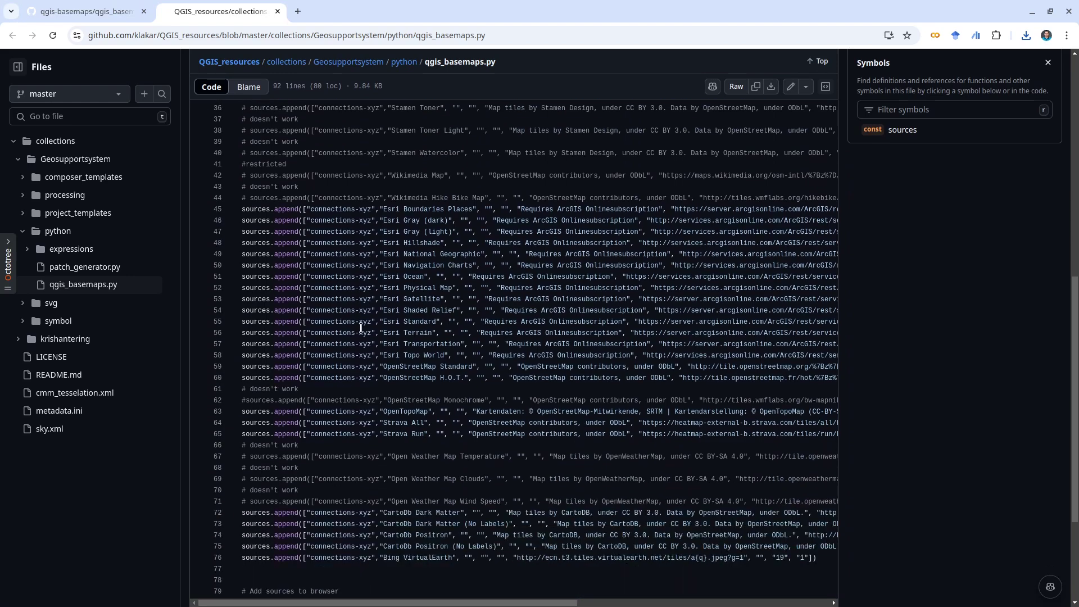
scroll(362, 327, "down", 3)
scroll(368, 326, "up", 4)
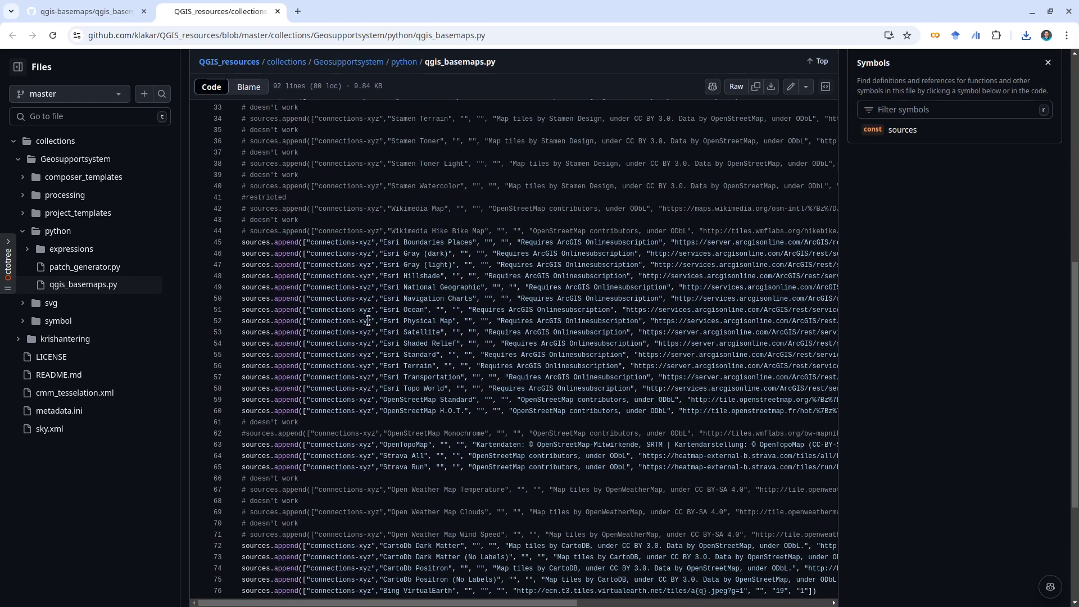
- Search Google for xyzservices from line 3 and open the geopandas/xyzservices repository
scroll(368, 320, "up", 5)
left_click(101, 13)
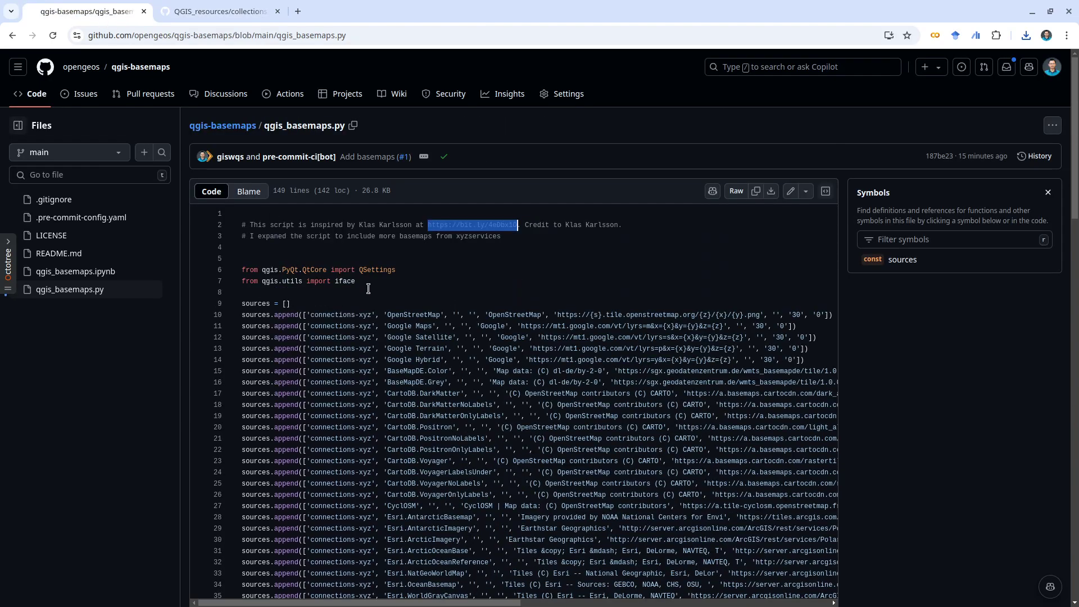
key("Right")
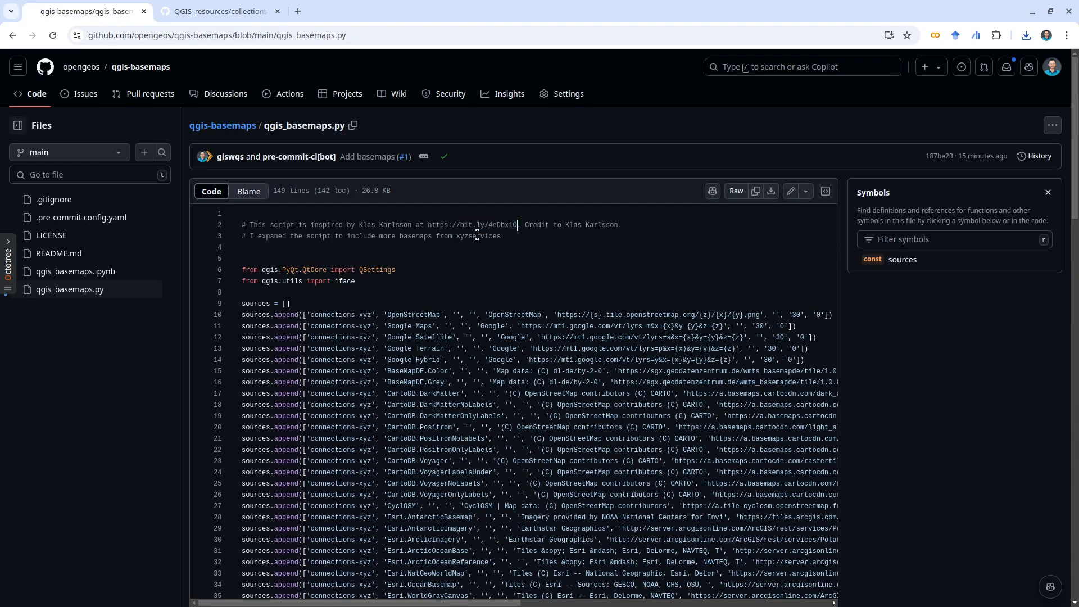
triple_click(477, 234)
left_click_drag(506, 237, 450, 233)
right_click(465, 234)
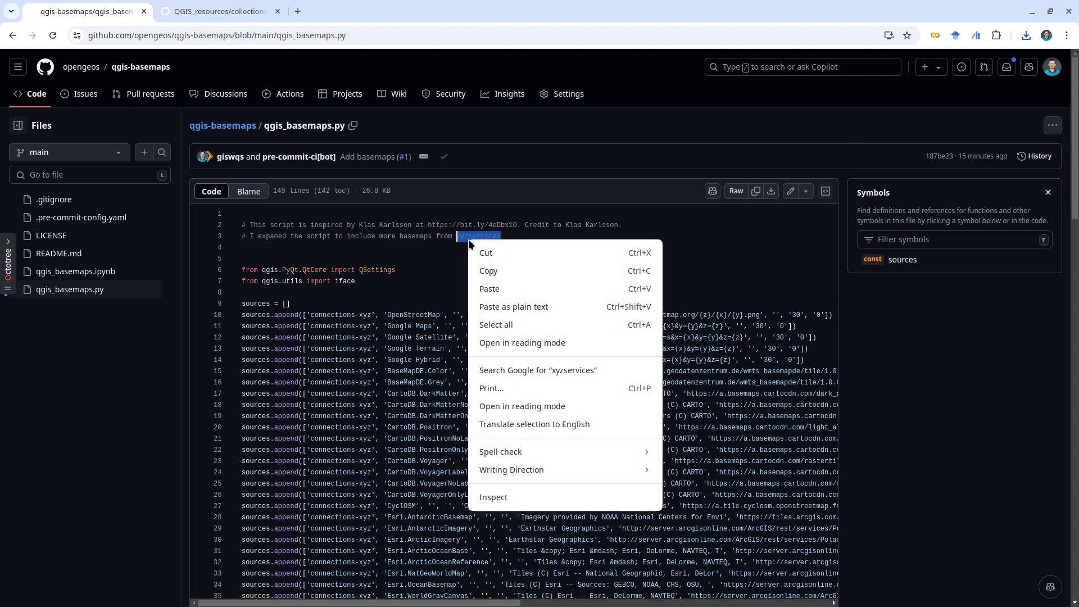
left_click(561, 368)
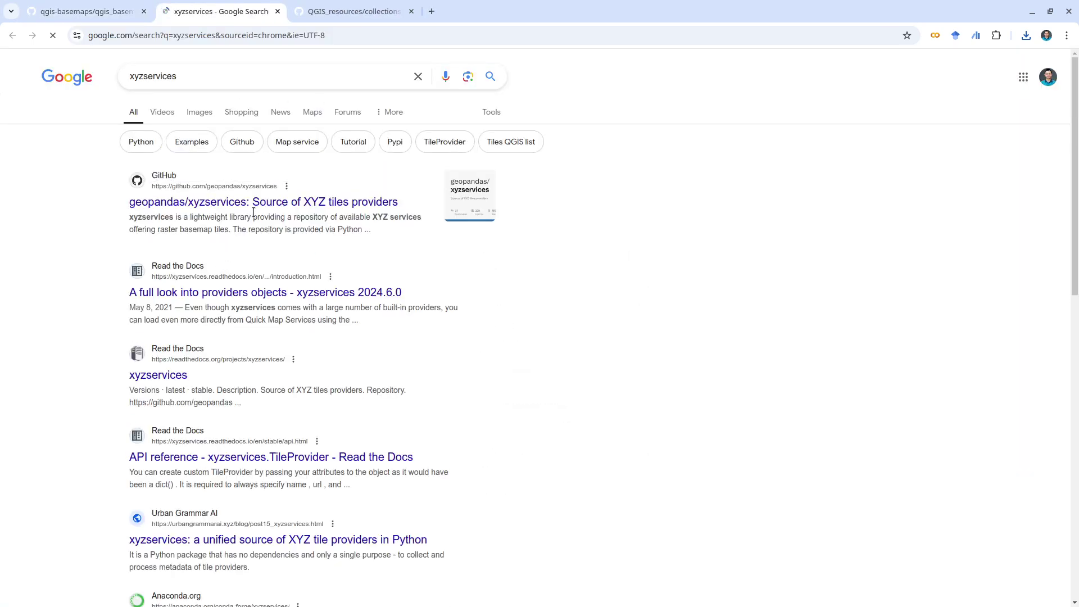
left_click(256, 204)
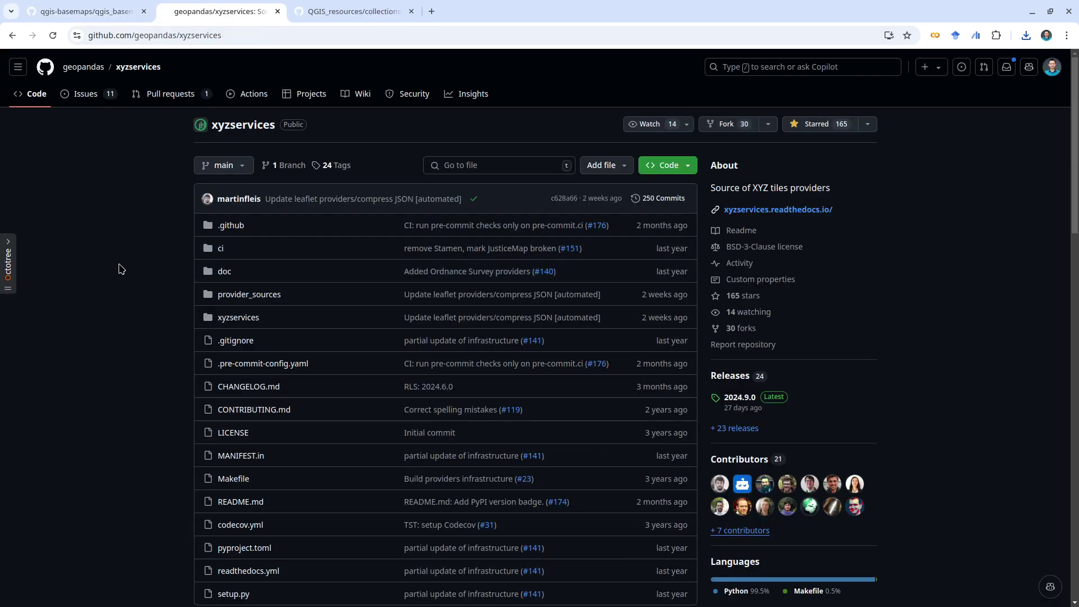
scroll(123, 267, "down", 3)
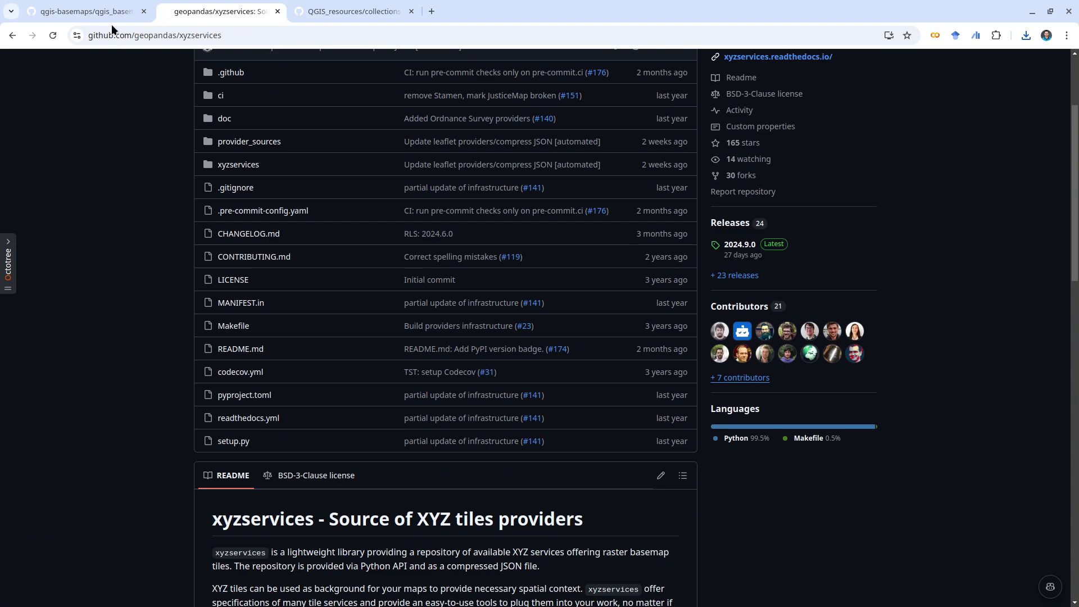
- Scroll through the basemaps script, then minimize Chrome and bring the untitled QGIS project forward
left_click(89, 12)
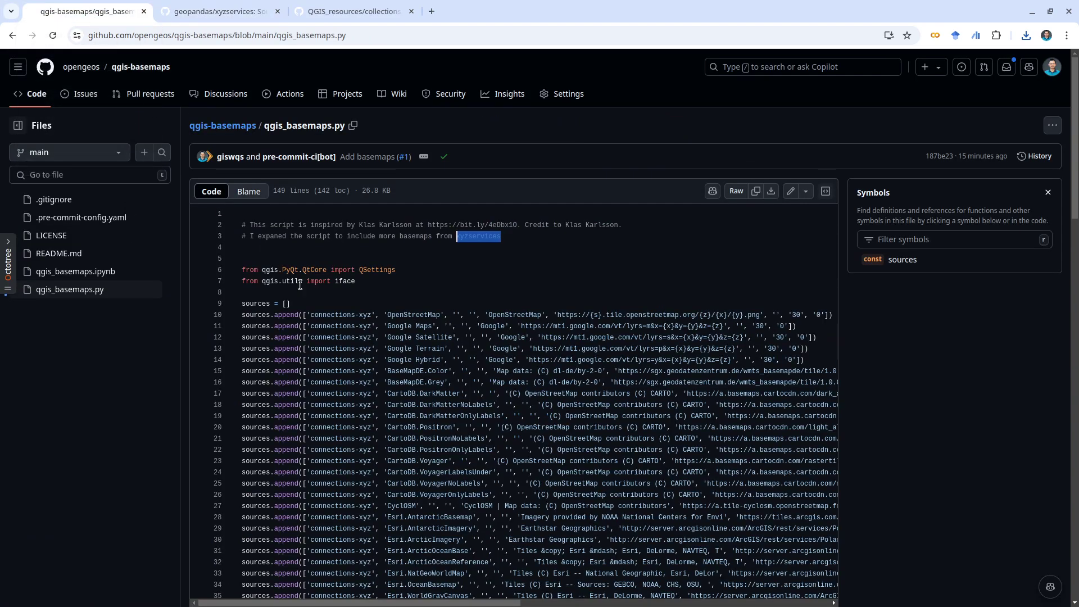
scroll(348, 314, "down", 7)
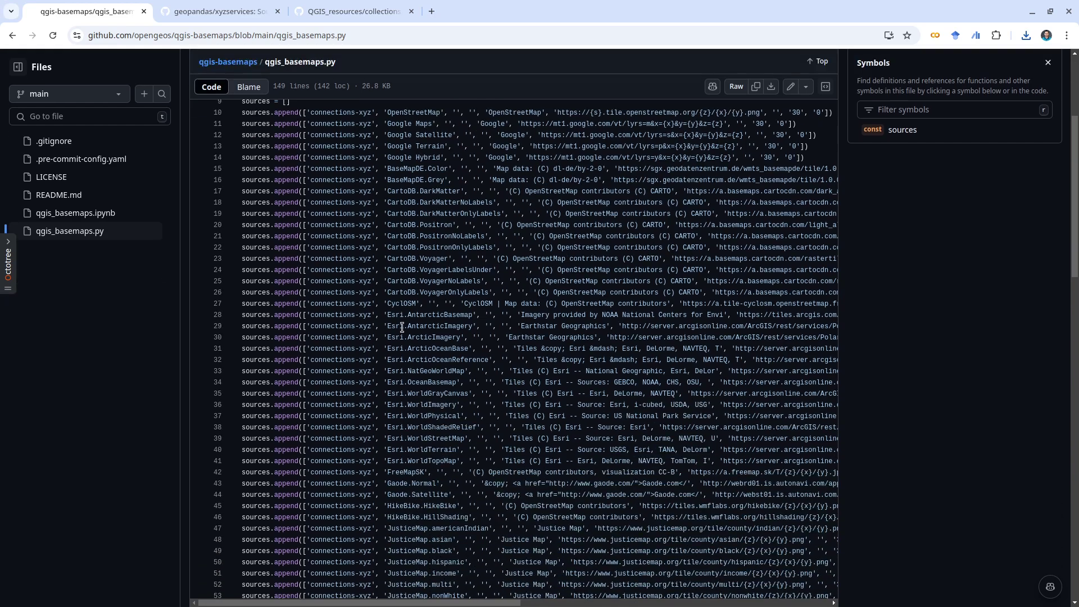
scroll(384, 294, "down", 12)
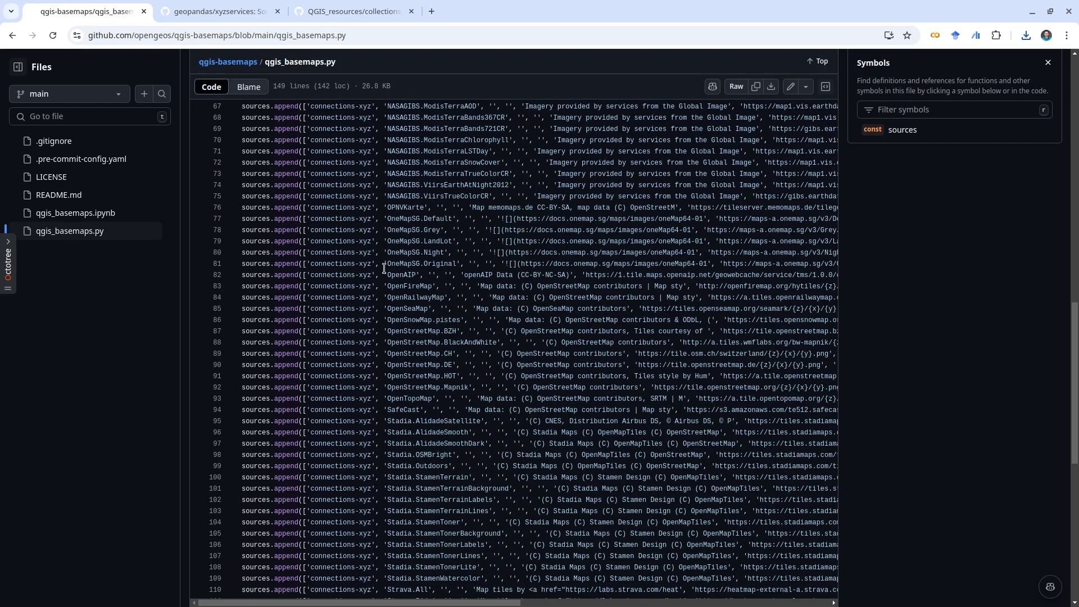
scroll(394, 300, "down", 4)
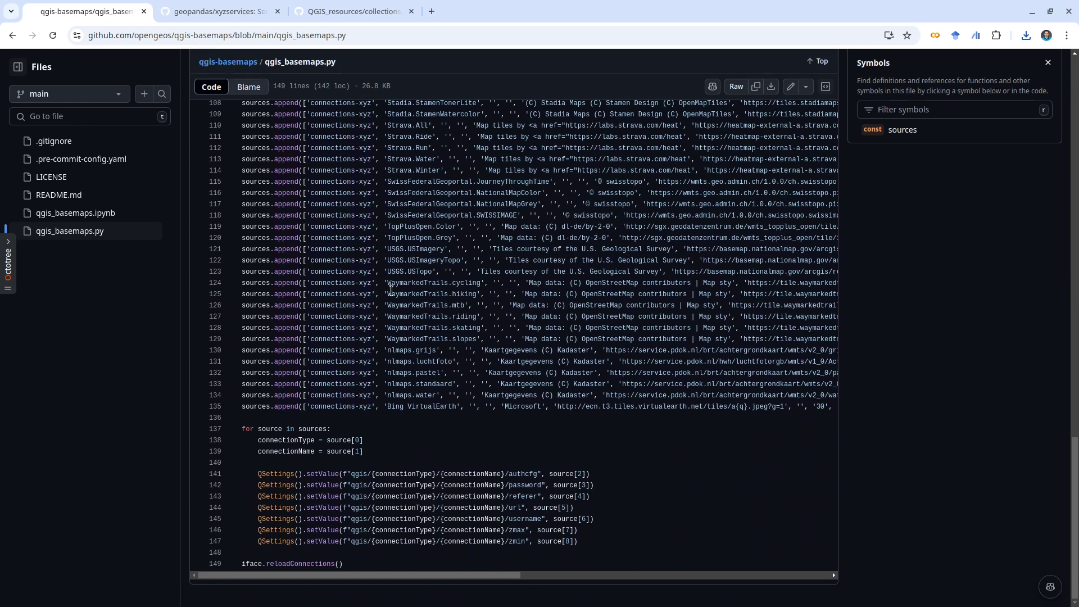
left_click(1033, 11)
left_click_drag(590, 77, 575, 85)
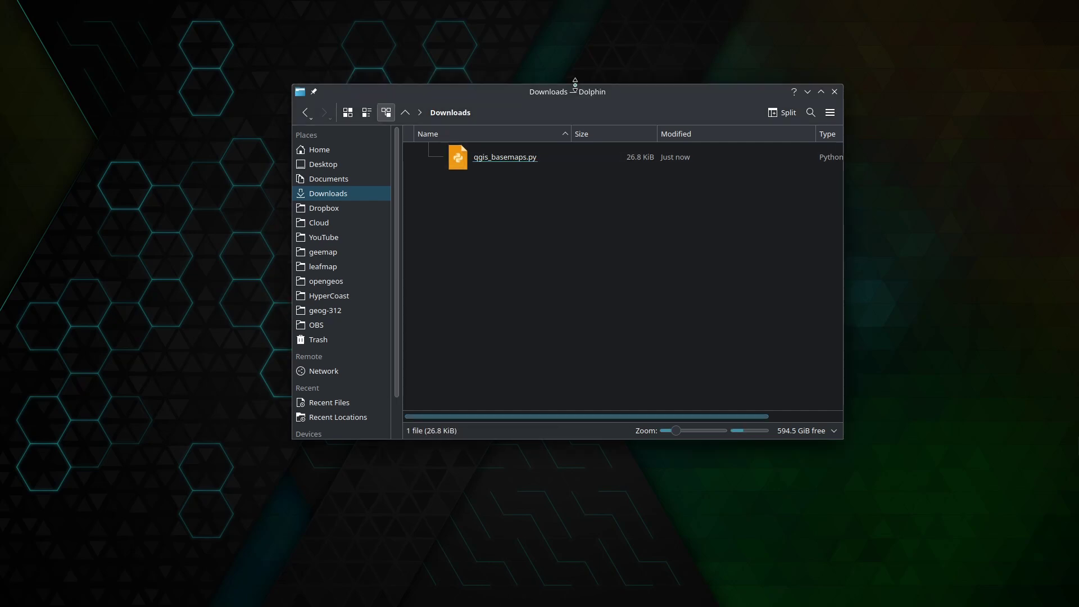
left_click(394, 602)
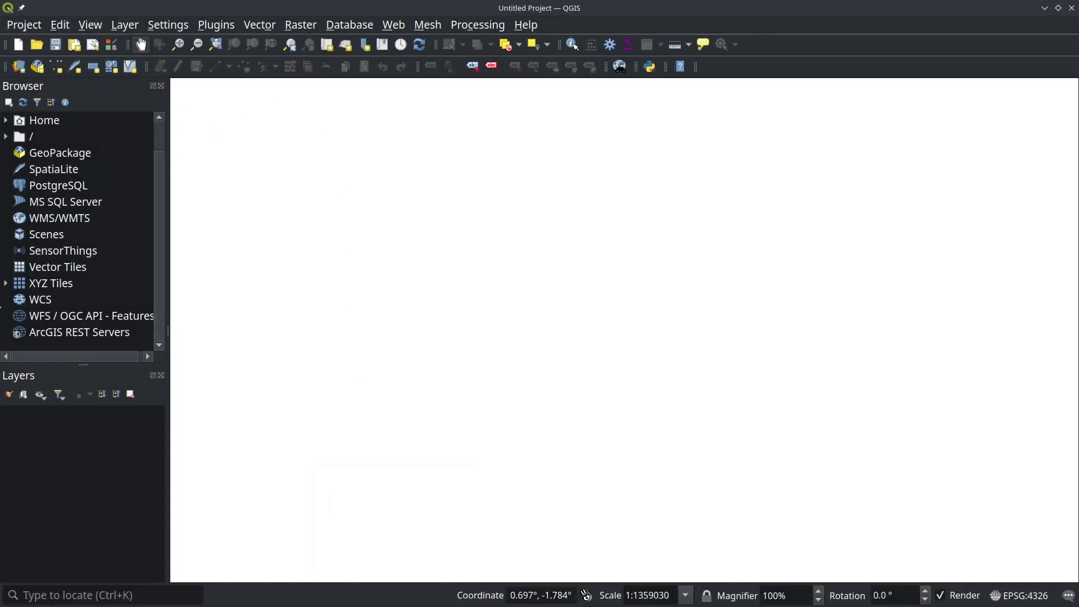
- Expand XYZ Tiles to see Mapzen Global Terrain and OpenStreetMap, and open the Python Console
left_click(4, 285)
scroll(67, 258, "down", 1)
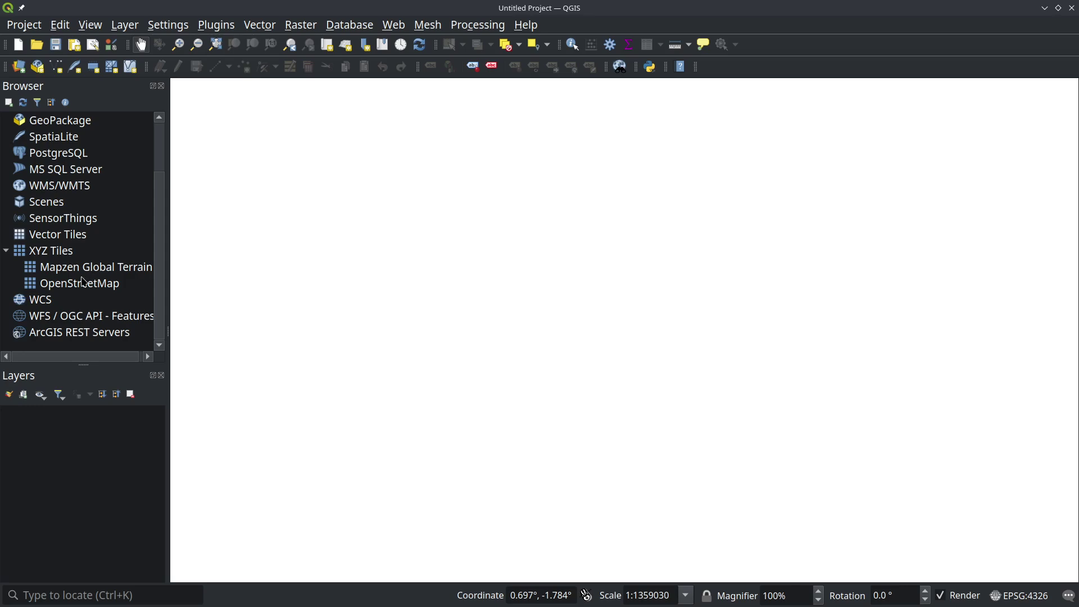
left_click(77, 267)
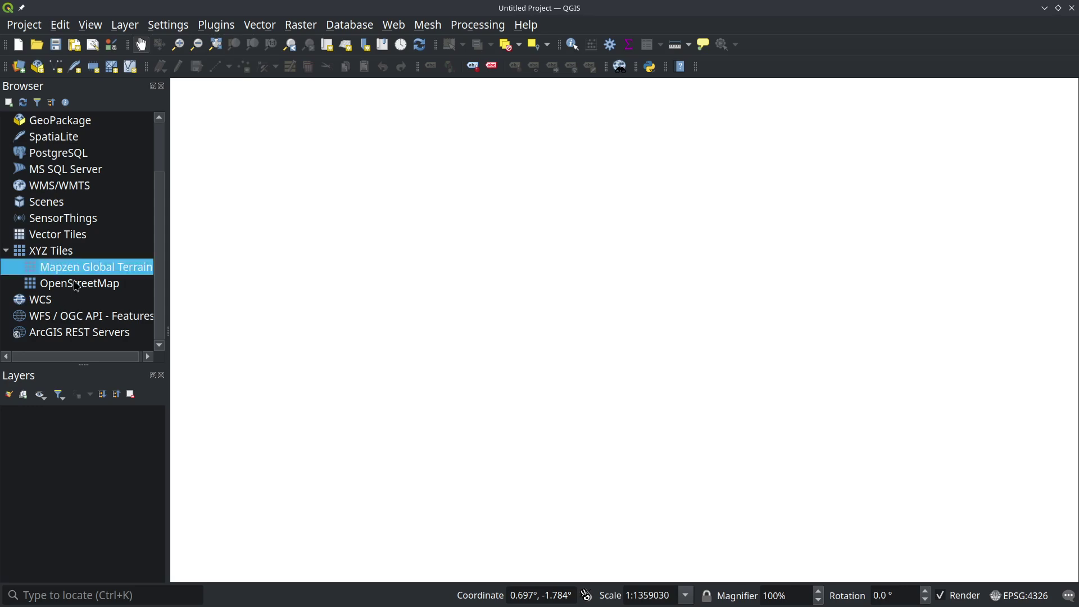
left_click(77, 285)
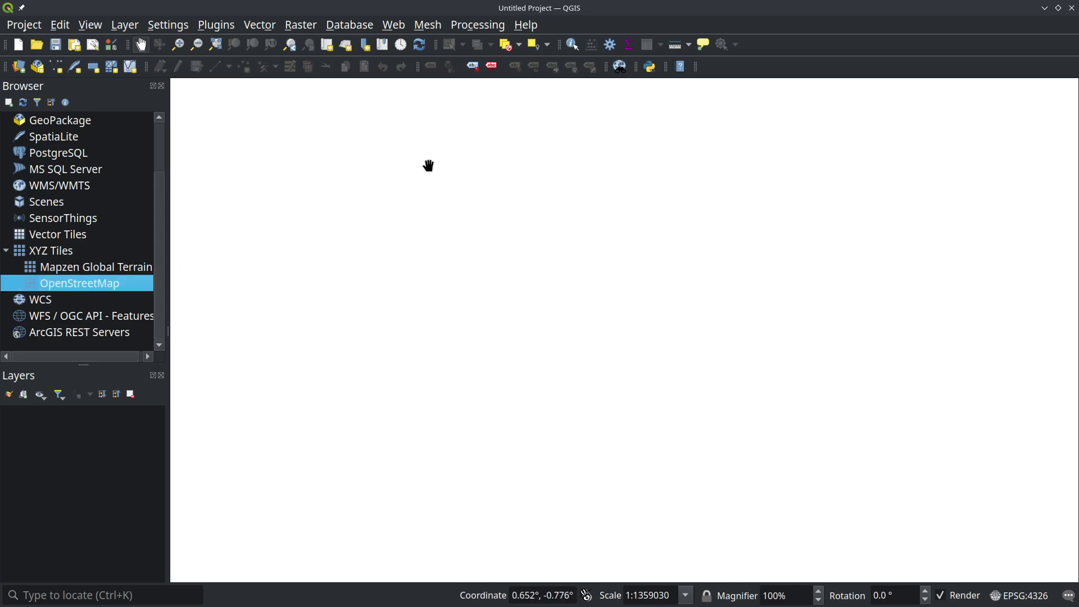
left_click(649, 69)
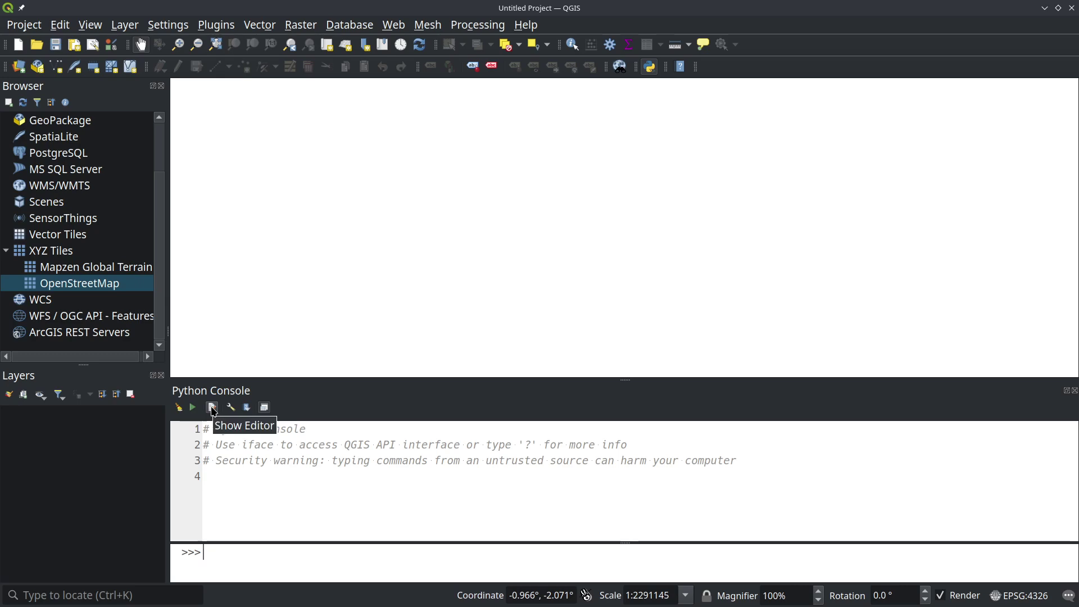
- Enlarge the Python Console with its script editor and load qgis_basemaps.py from Downloads
left_click(213, 411)
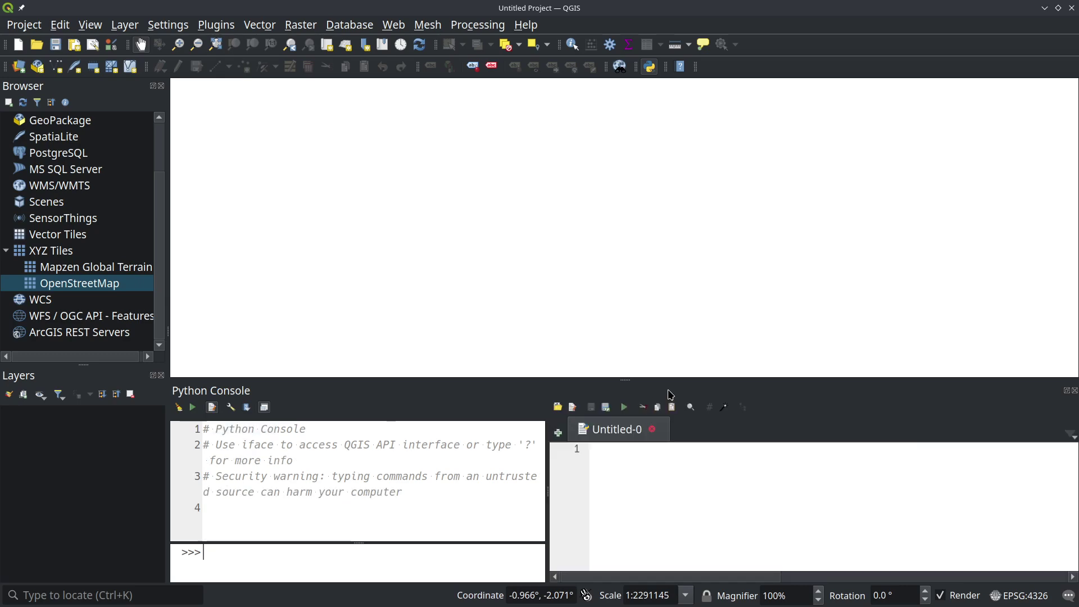
left_click_drag(680, 379, 676, 308)
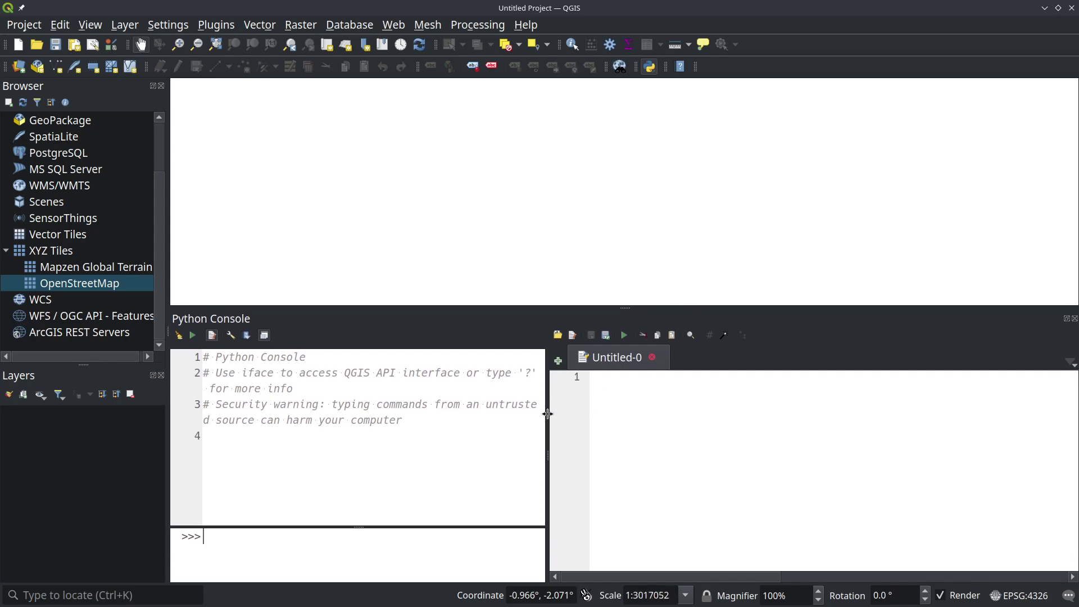
left_click_drag(548, 414, 593, 414)
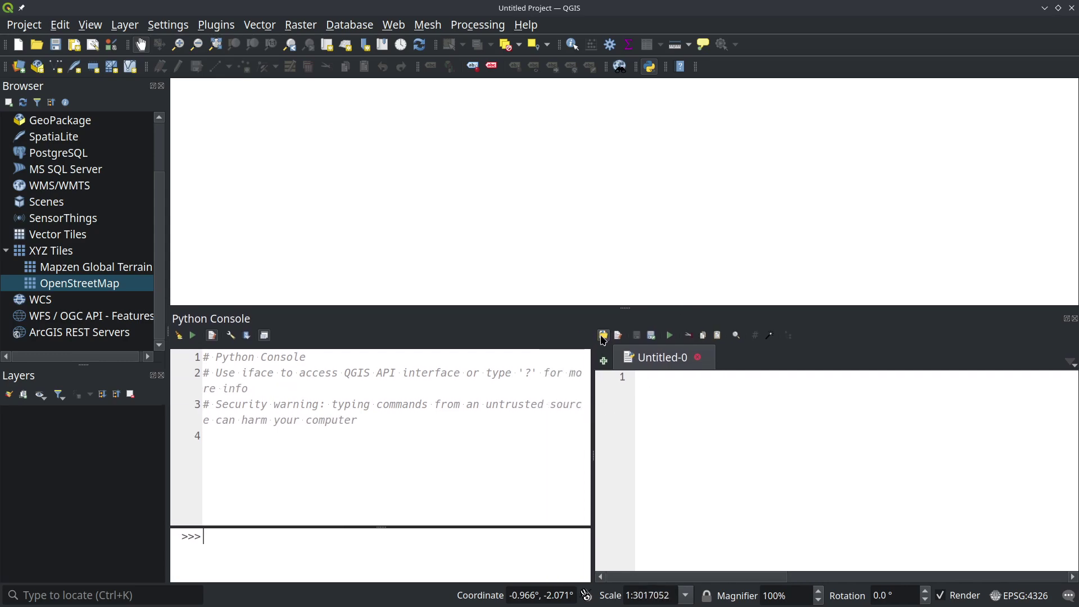
left_click(603, 337)
left_click(202, 112)
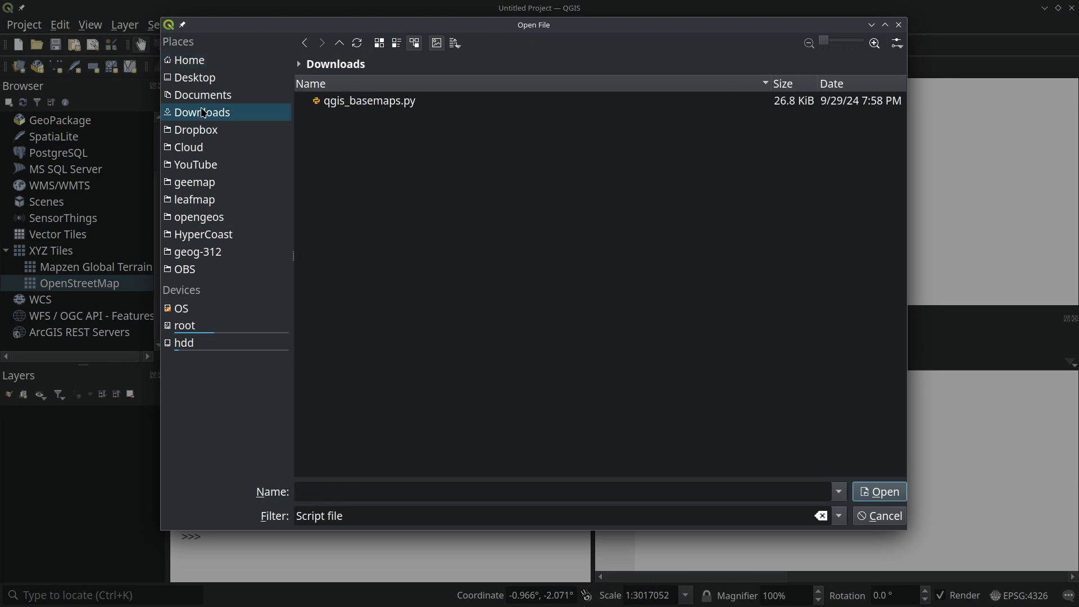
double_click(372, 103)
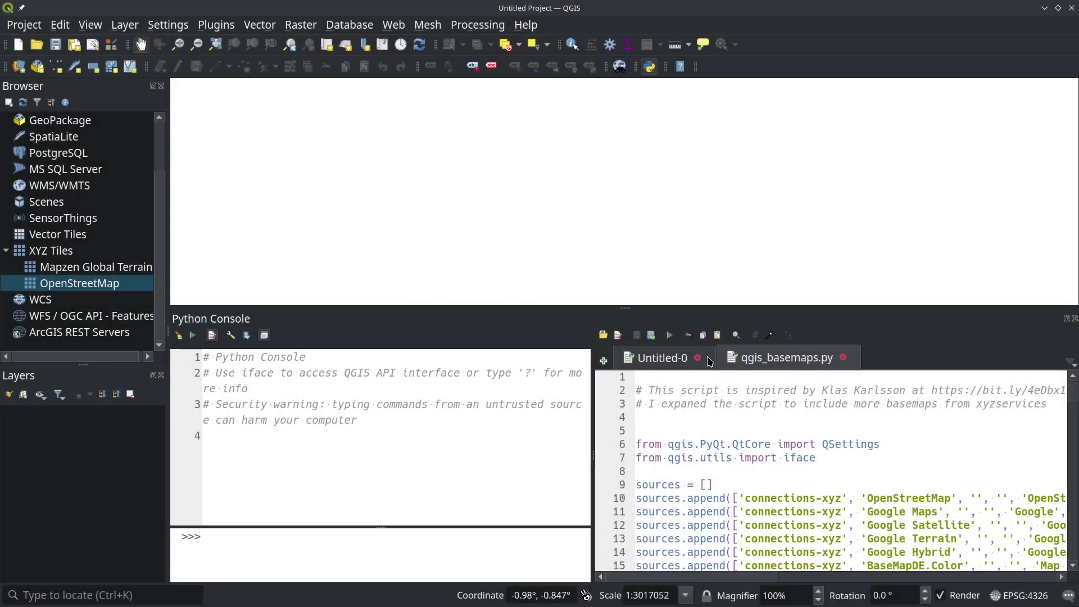
left_click(697, 357)
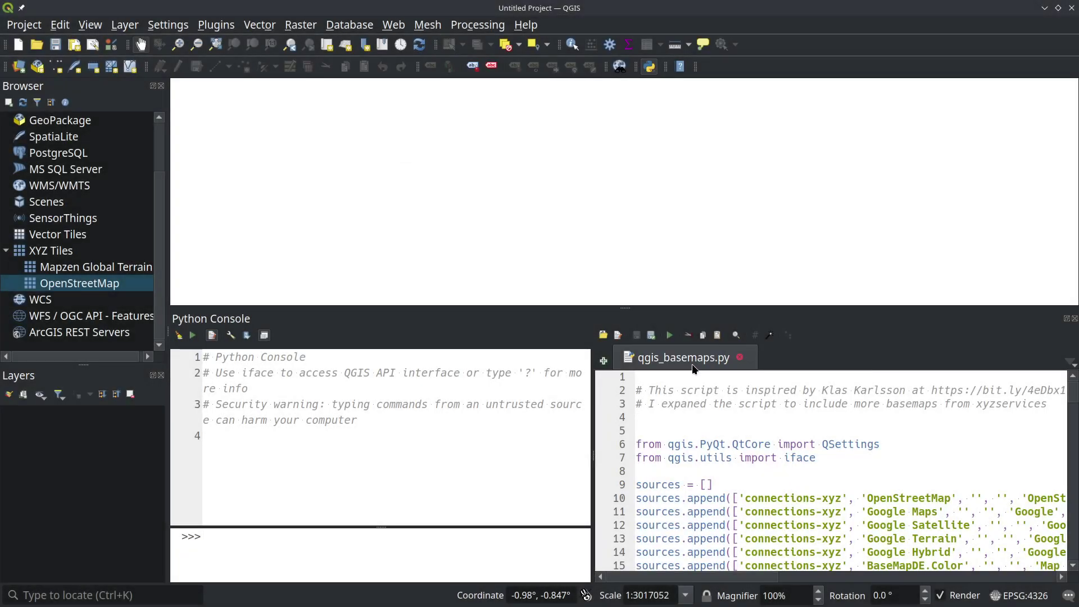
- Run qgis_basemaps.py and collapse and re-expand XYZ Tiles to check for new entries
left_click(671, 336)
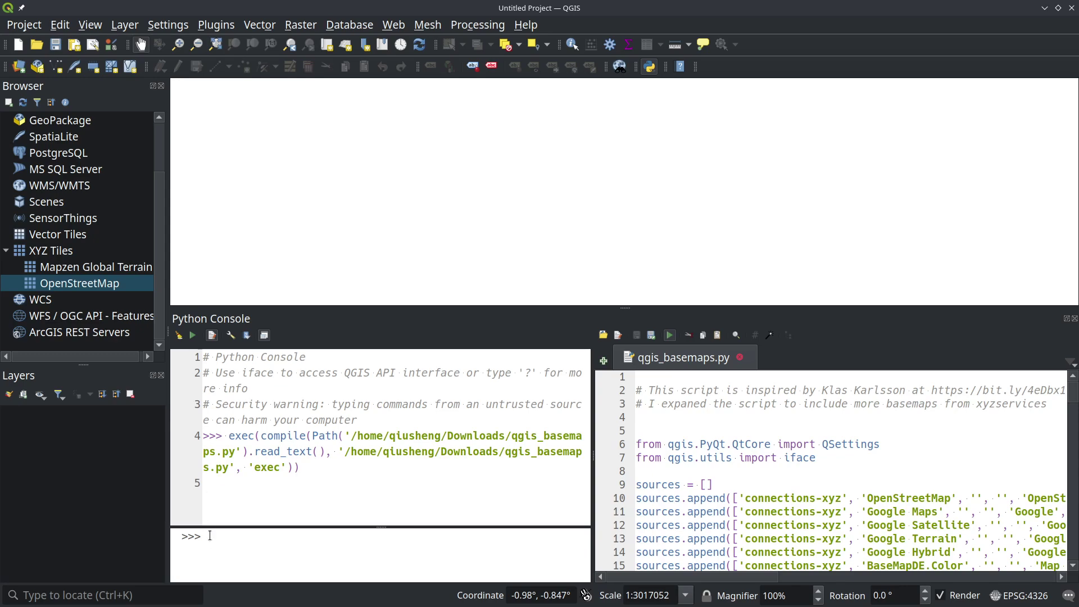
left_click(214, 482)
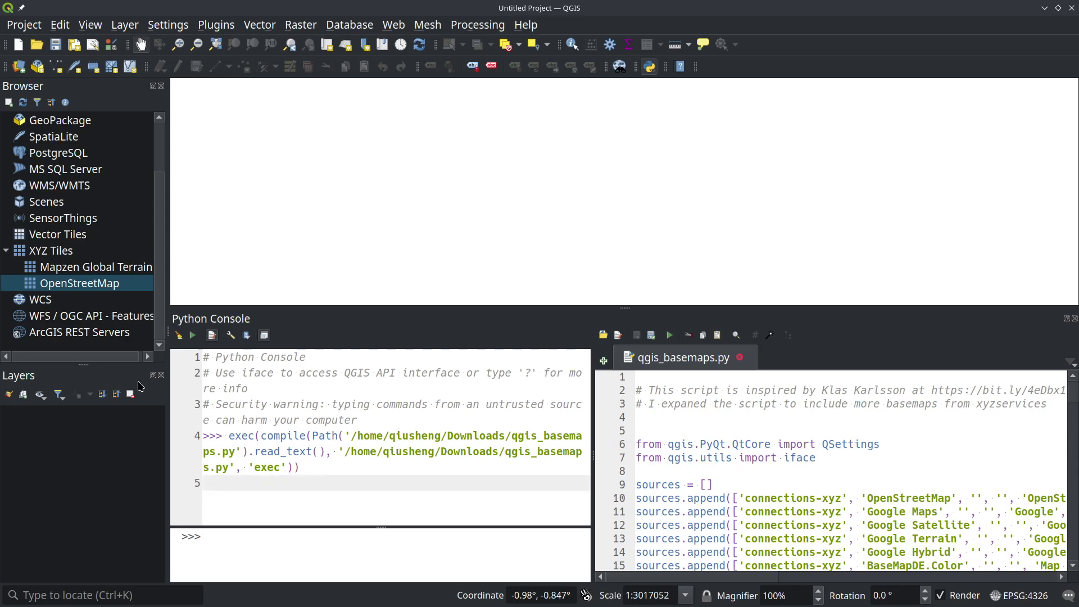
double_click(48, 251)
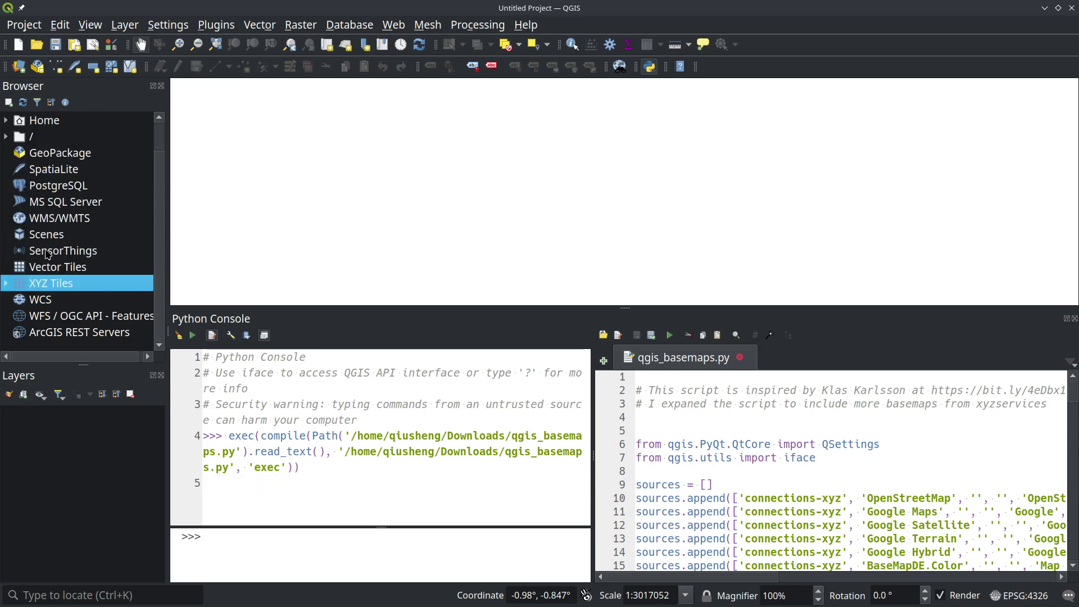
double_click(55, 285)
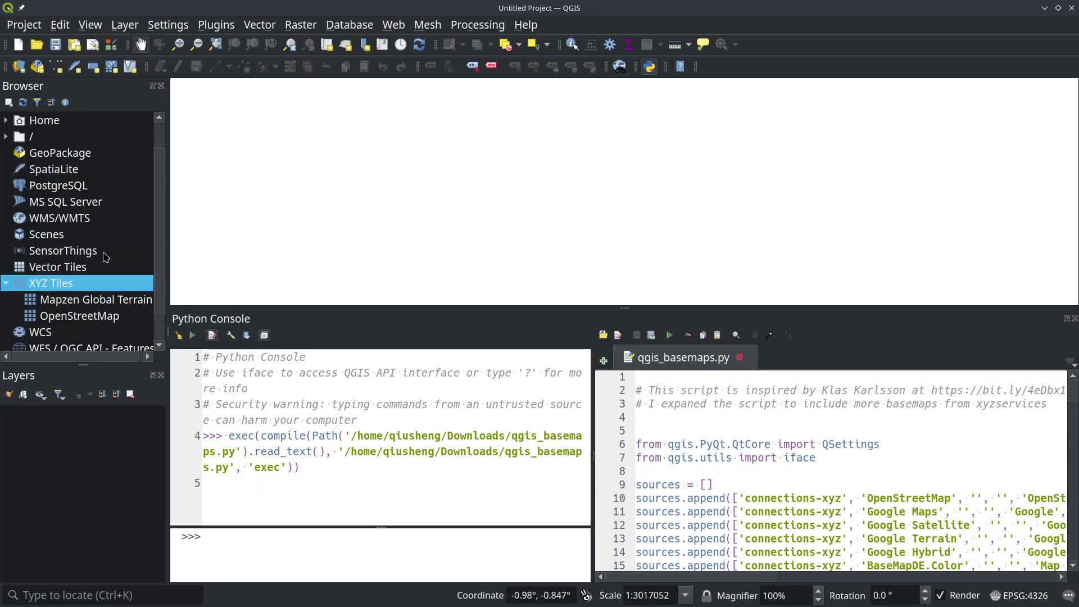
- Close QGIS and relaunch it
left_click(1073, 9)
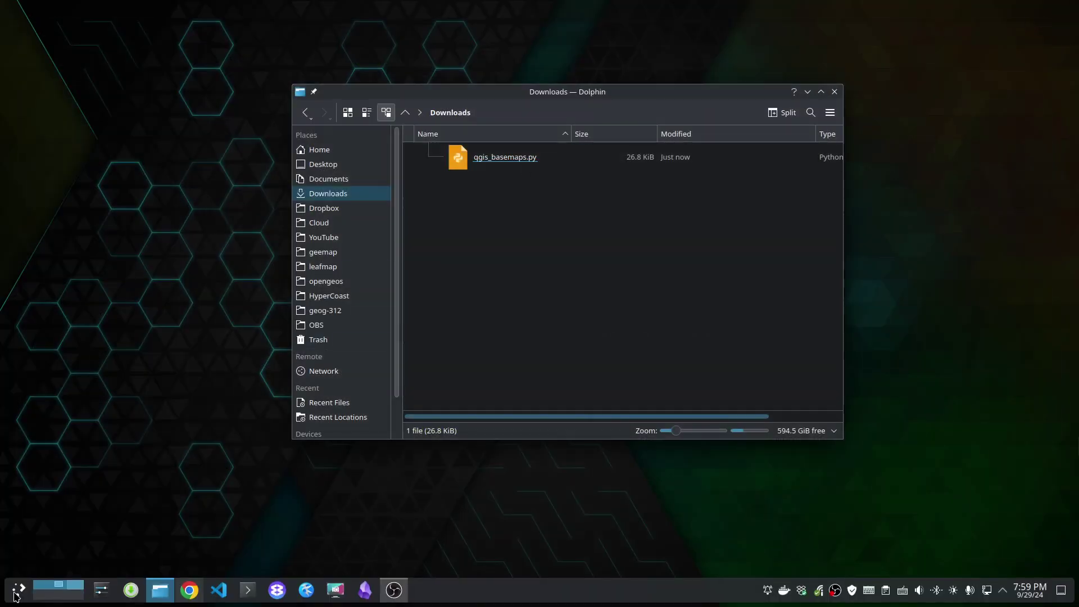
left_click(15, 594)
left_click(342, 326)
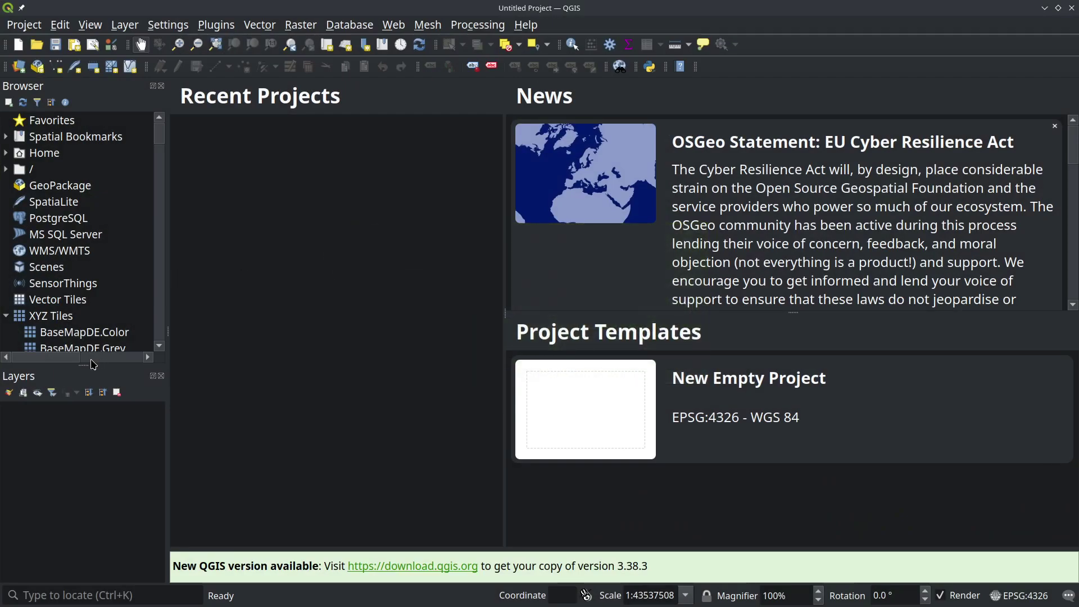
left_click_drag(93, 366, 93, 492)
scroll(93, 348, "down", 4)
scroll(96, 309, "up", 2)
- Start a new empty project and scroll down the now longer XYZ Tiles list
left_click(600, 405)
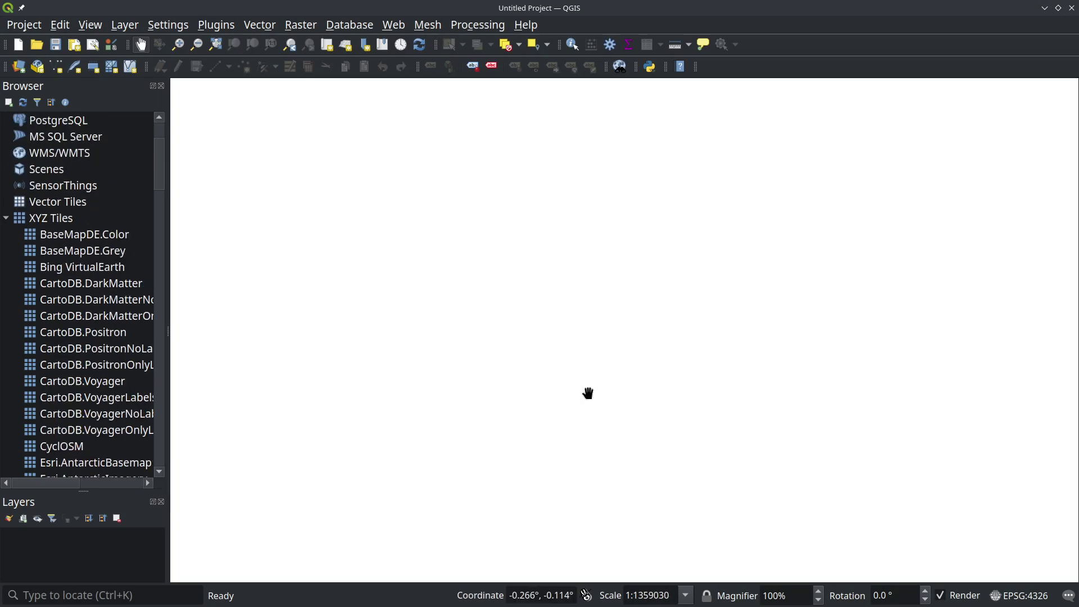
scroll(83, 298, "down", 3)
scroll(82, 298, "down", 2)
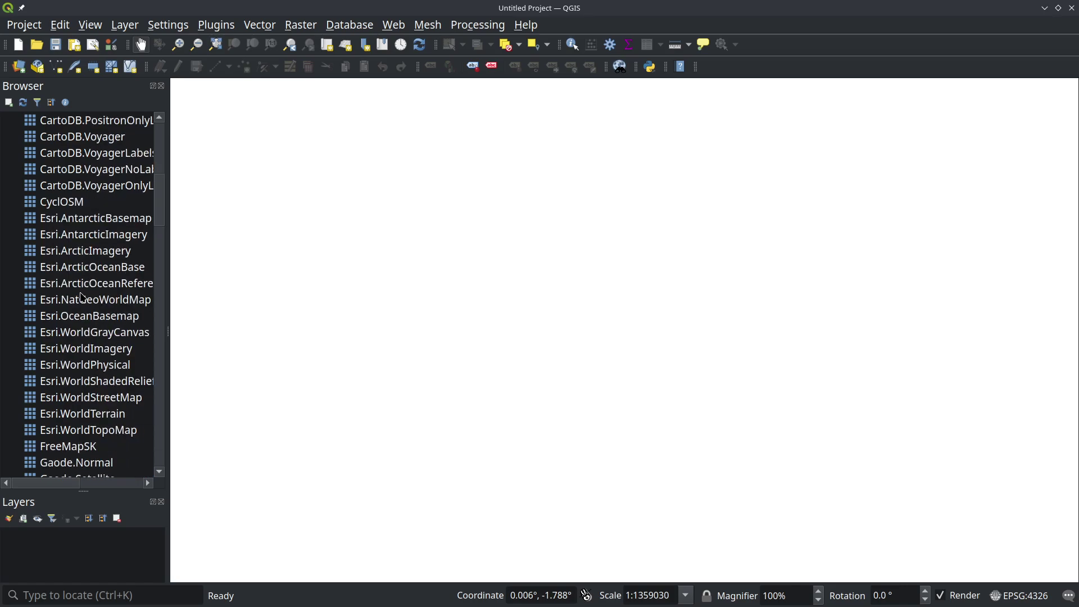
- Add Esri.WorldImagery as a map layer and pan to frame the Atlantic
double_click(96, 351)
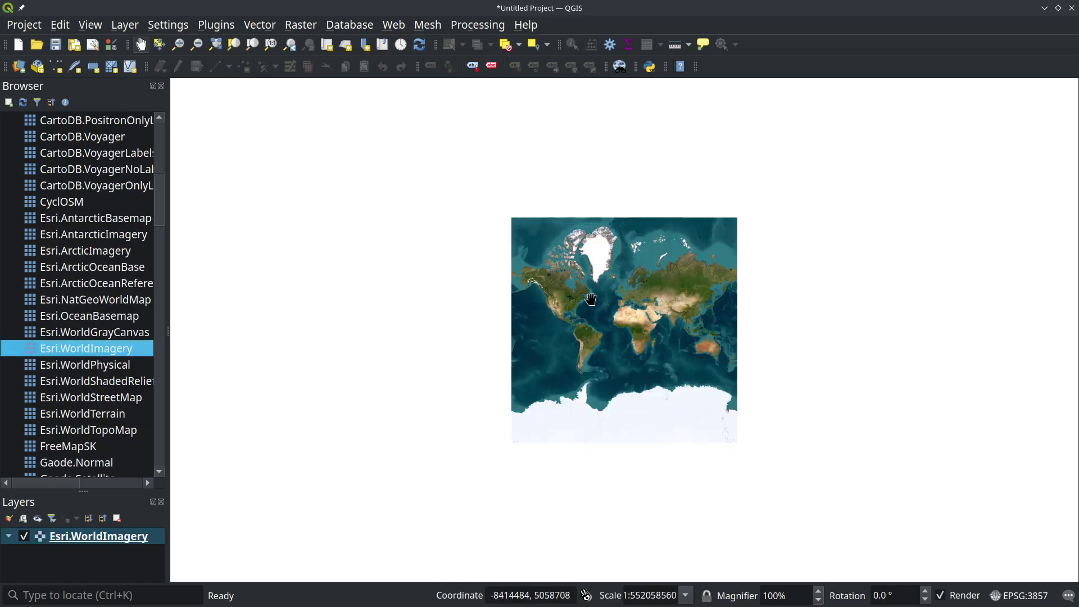
scroll(589, 300, "up", 3)
left_click_drag(369, 310, 409, 289)
scroll(59, 335, "down", 4)
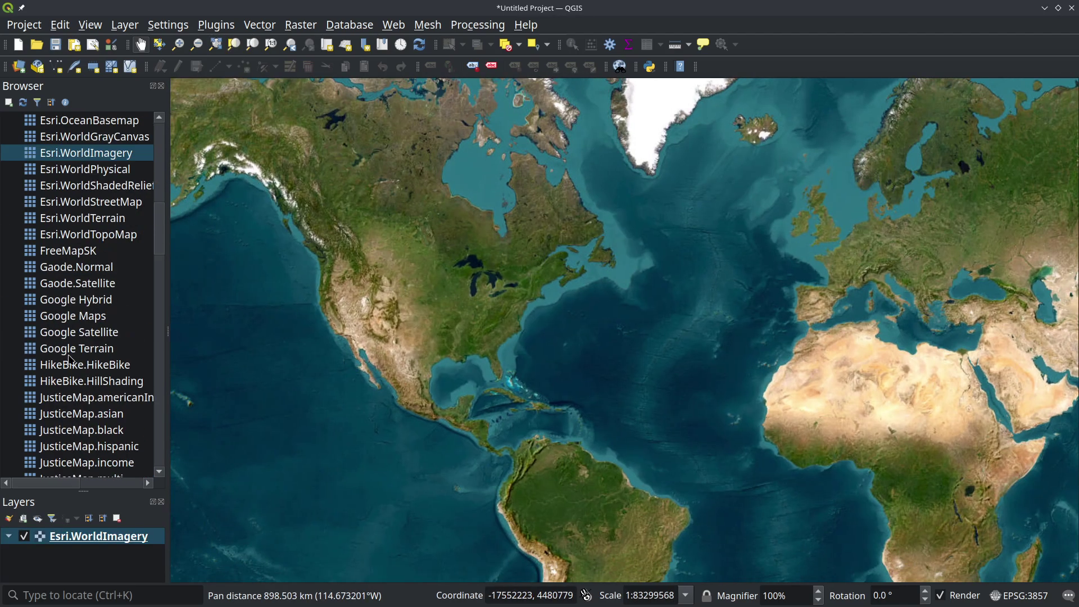
- Add Google Maps, Google Satellite, Google Hybrid and OpenTopoMap as basemap layers
double_click(78, 317)
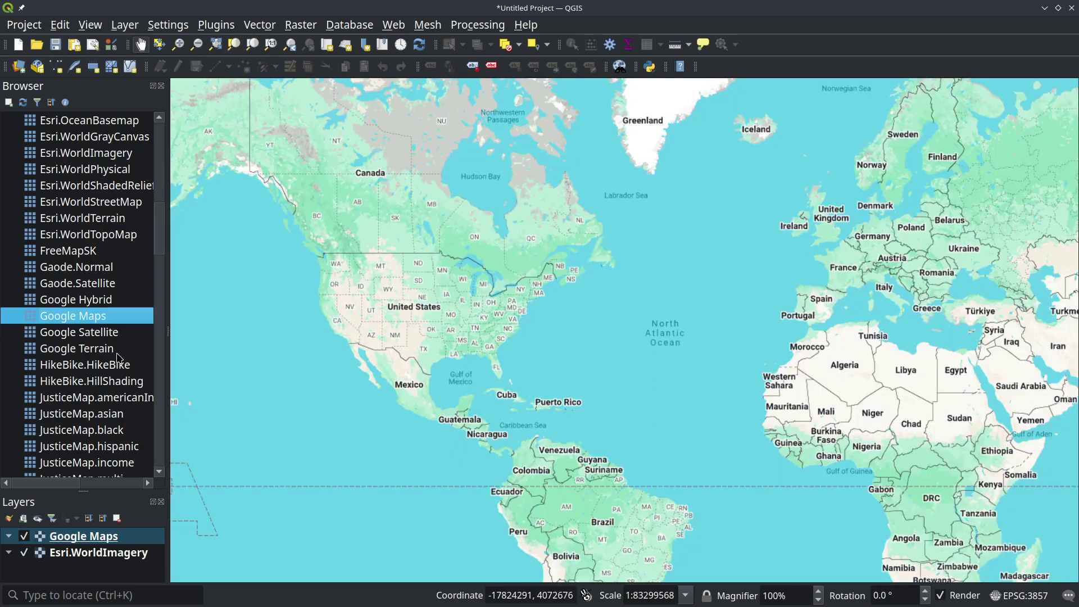
double_click(89, 334)
double_click(96, 304)
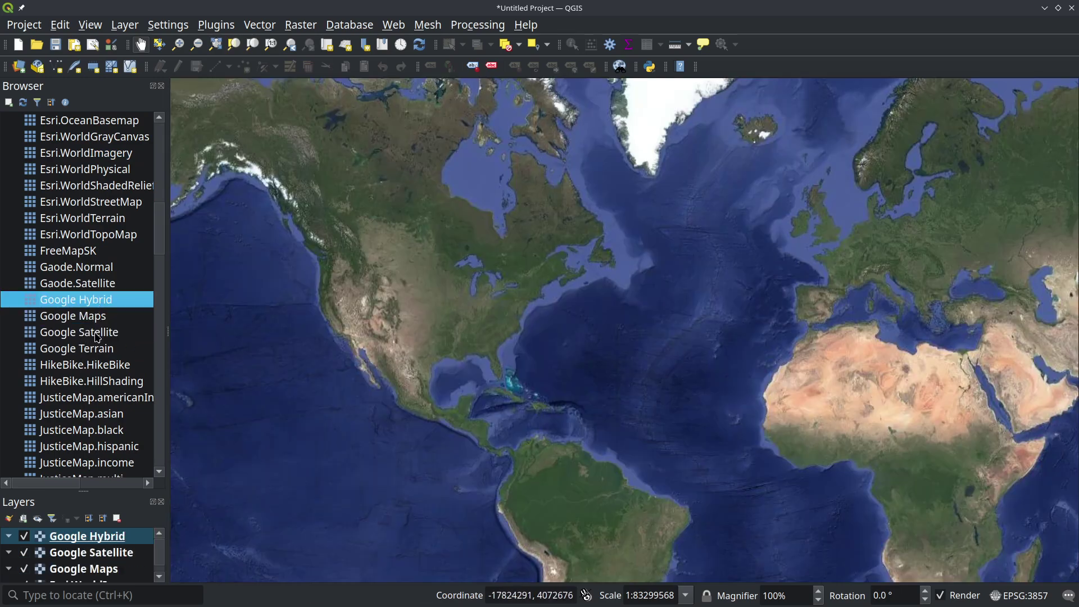
scroll(99, 338, "down", 13)
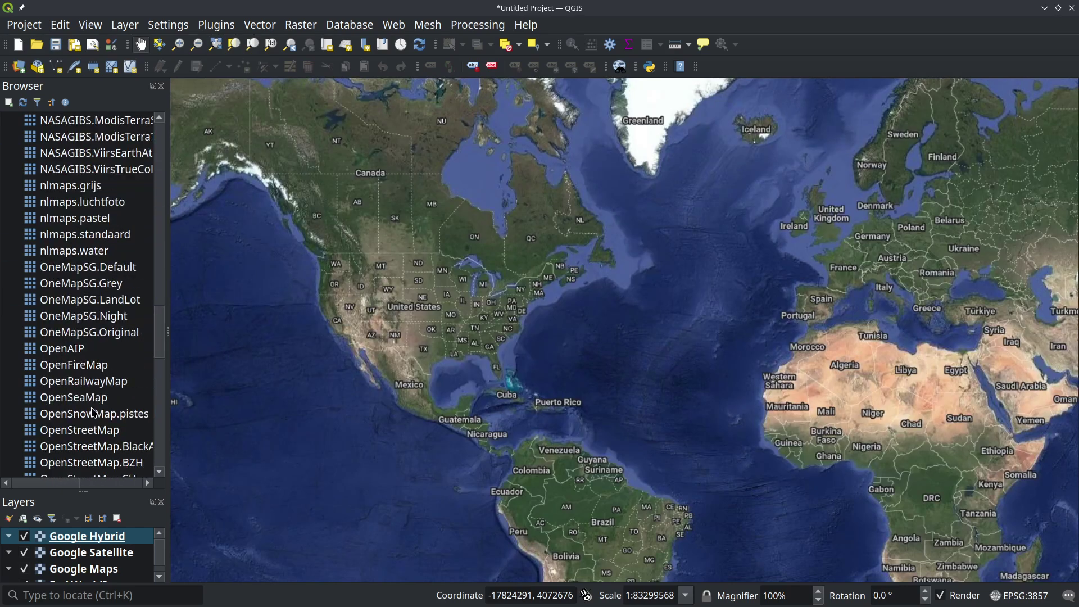
scroll(93, 413, "down", 2)
double_click(96, 445)
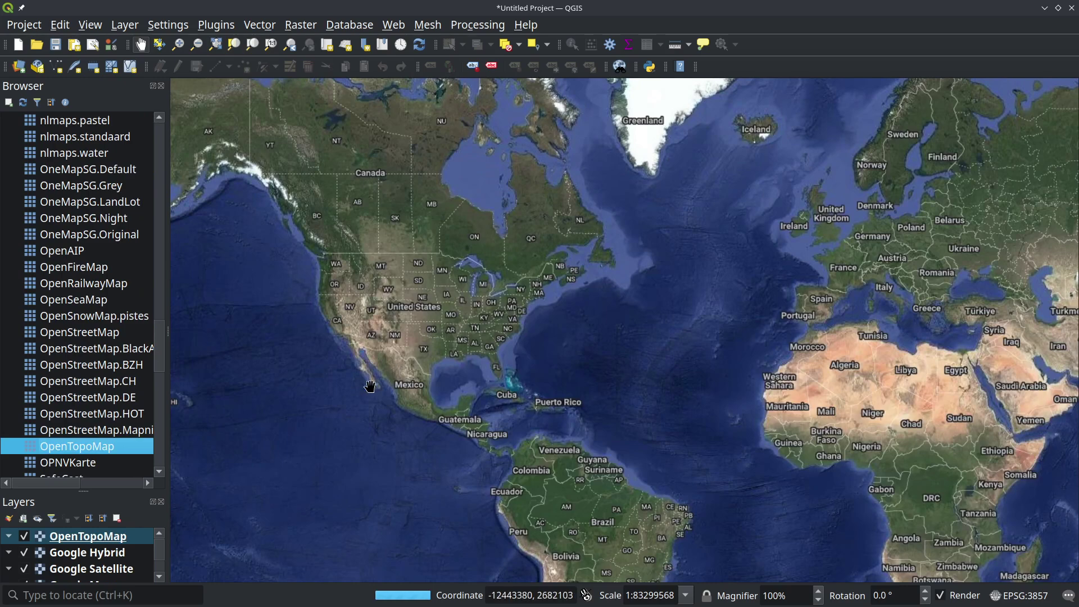
- Add USGS.USImagery as a layer, panning between North America and the Atlantic
scroll(88, 352, "down", 2)
scroll(88, 352, "down", 1)
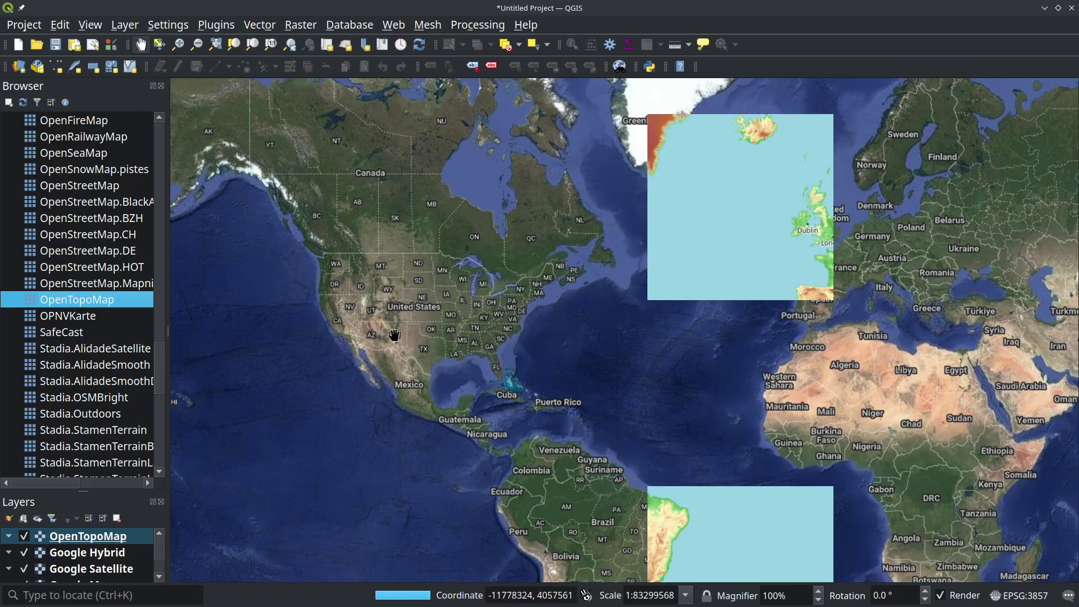
scroll(394, 336, "up", 2)
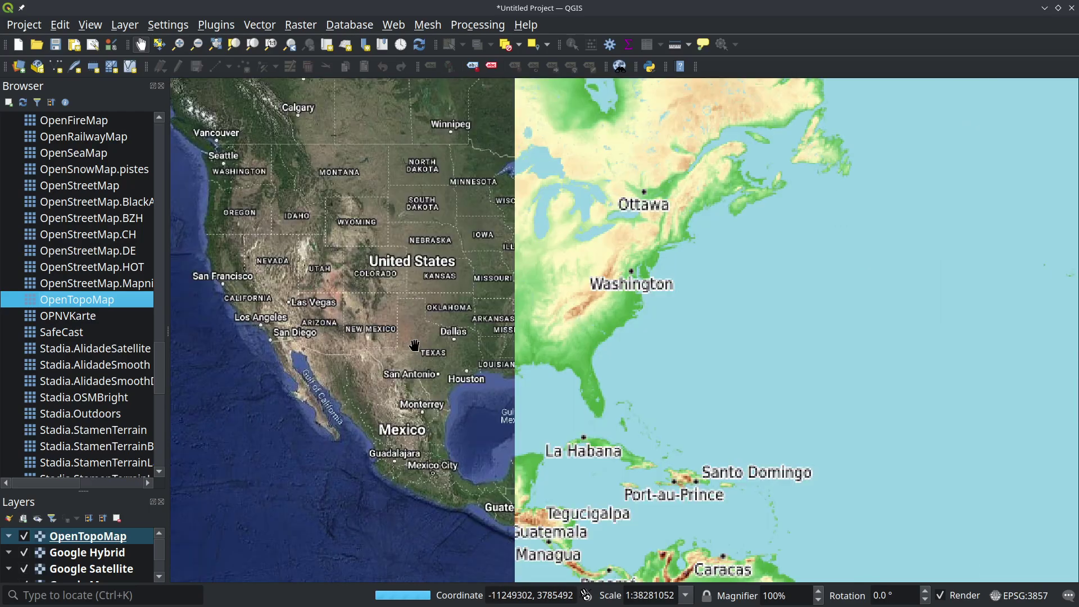
left_click_drag(393, 321, 368, 308)
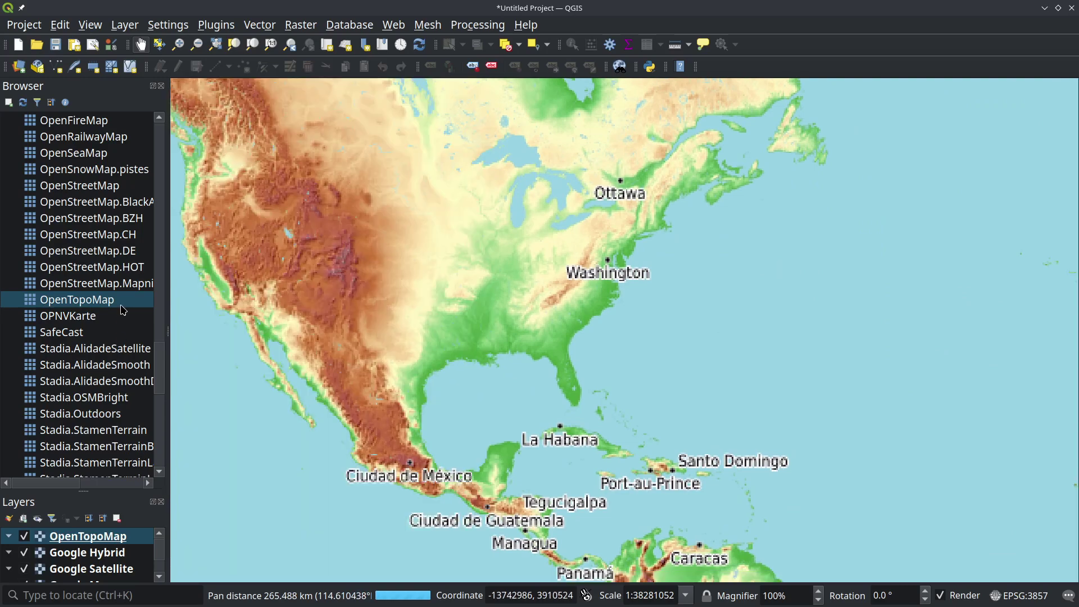
left_click_drag(160, 368, 163, 444)
double_click(110, 285)
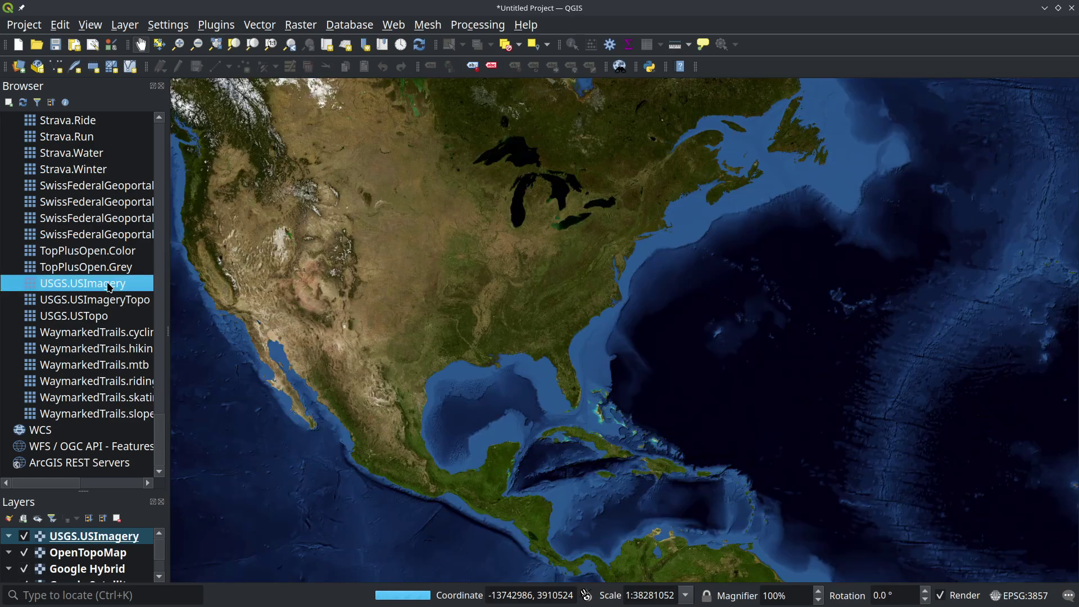
scroll(393, 297, "down", 1)
left_click_drag(410, 304, 352, 271)
- Minimize QGIS and return Chrome to the qgis-basemaps repository's main page
left_click(1044, 8)
left_click(189, 590)
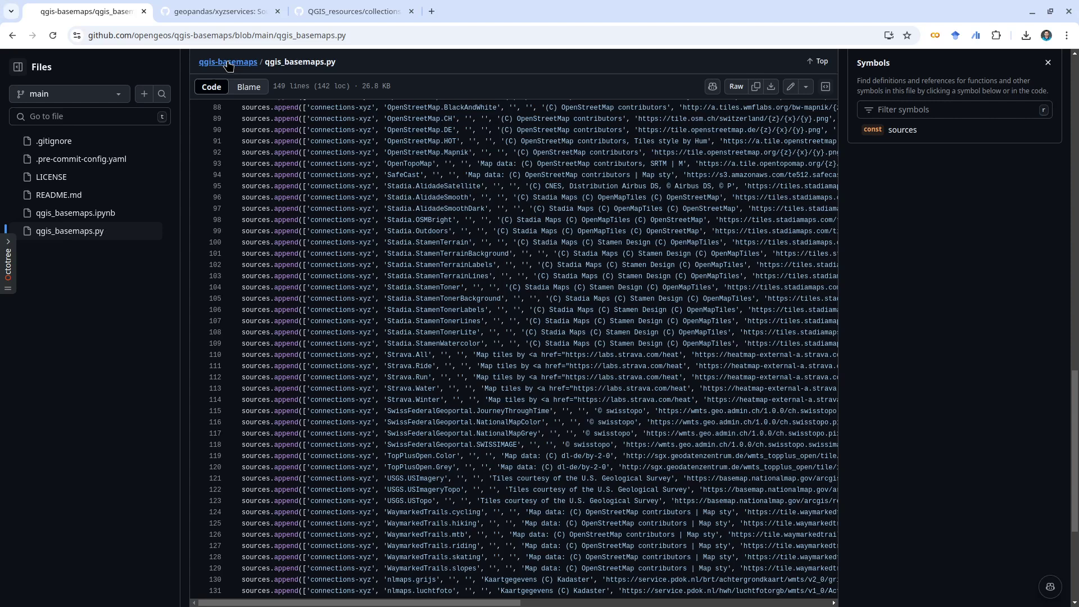
left_click(228, 63)
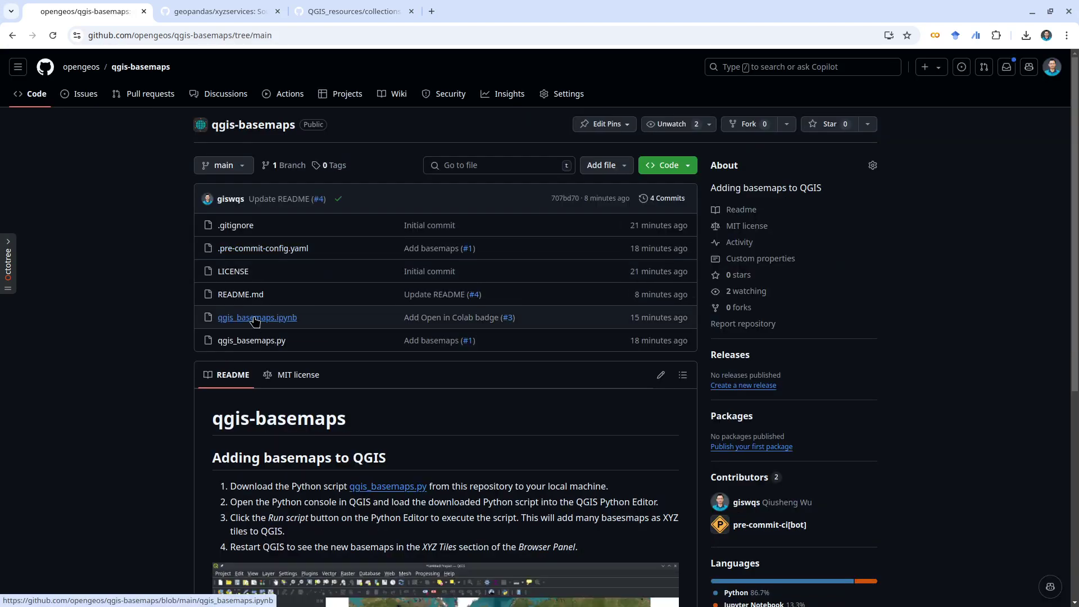
- Open qgis_basemaps.ipynb, scroll through its leafmap code, and come back from Colab
left_click(255, 319)
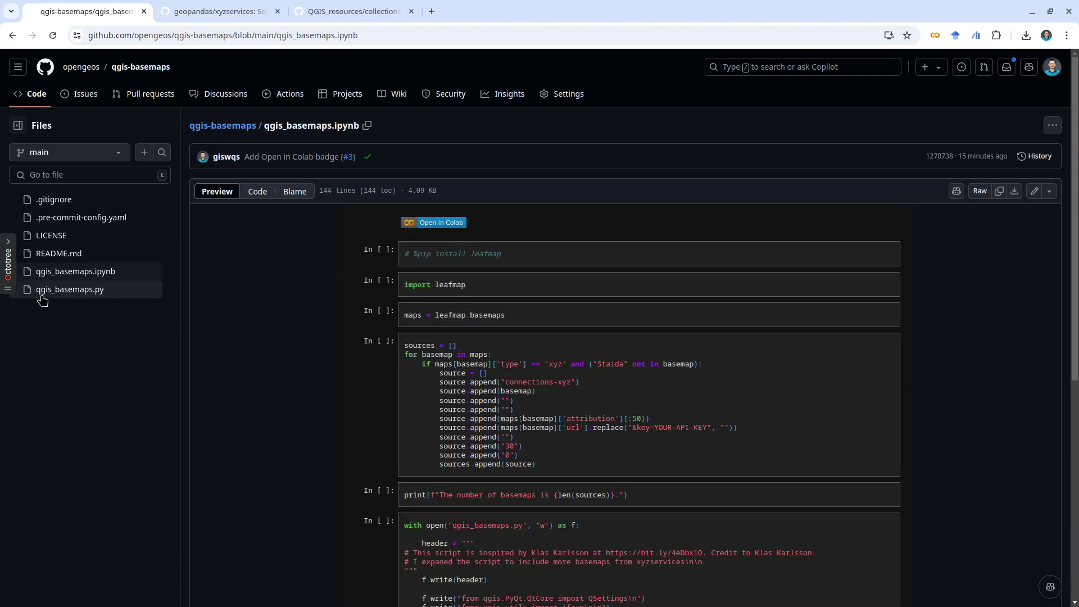
scroll(380, 338, "down", 2)
scroll(456, 157, "down", 1)
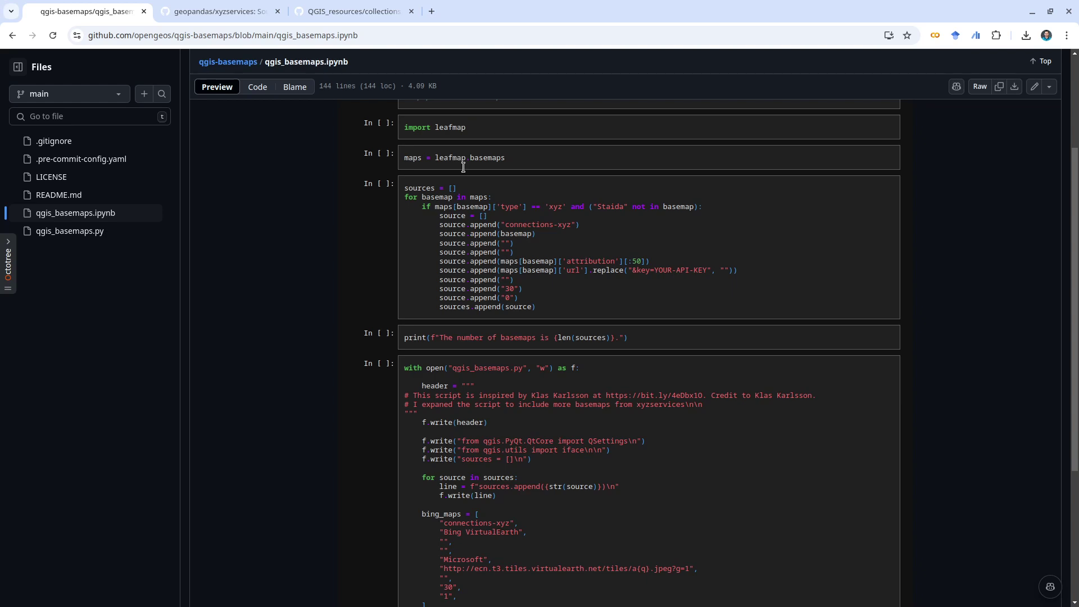
scroll(503, 294, "down", 4)
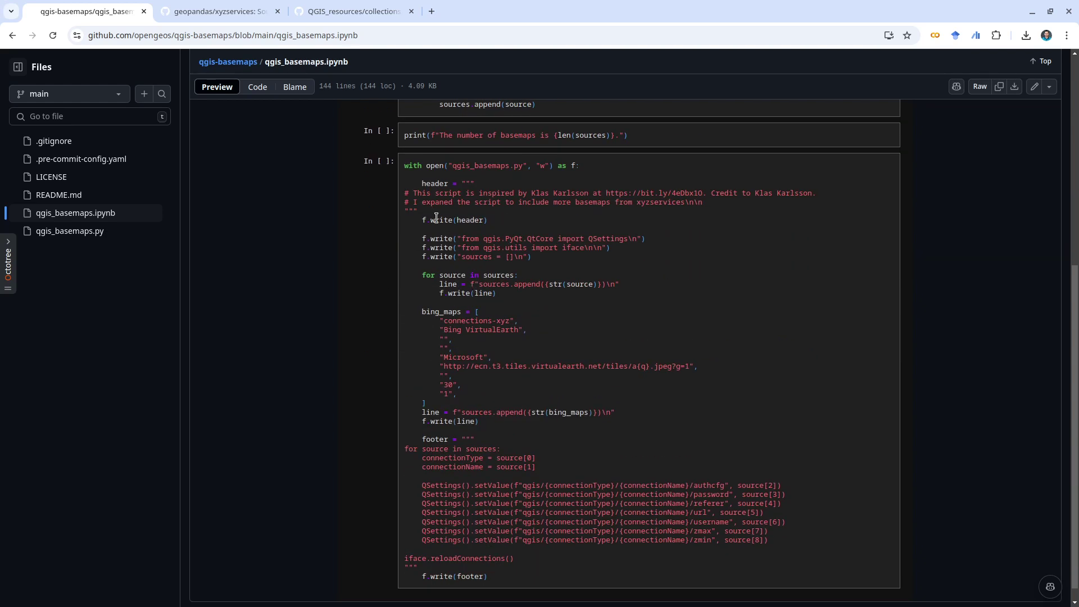
scroll(458, 329, "up", 7)
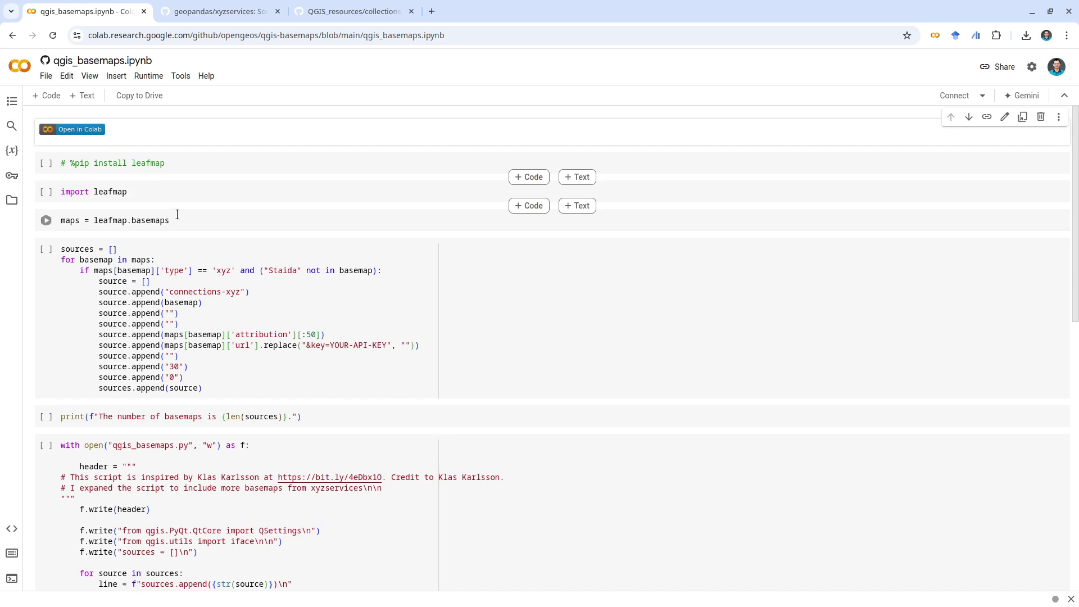
left_click(12, 34)
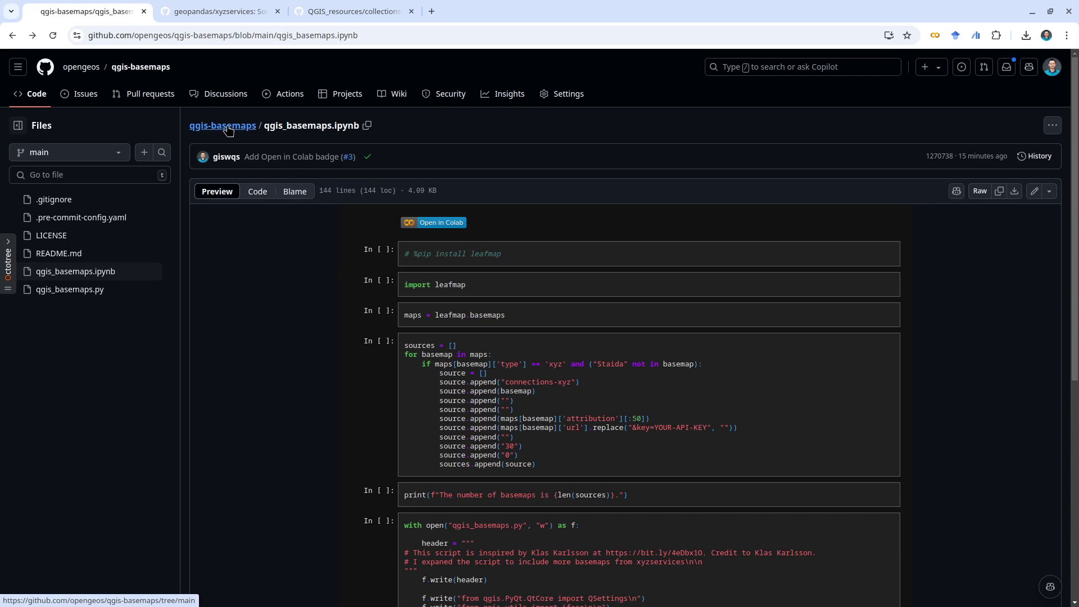
- Return to the qgis-basemaps main page and scroll to the README steps for adding basemaps
left_click(228, 129)
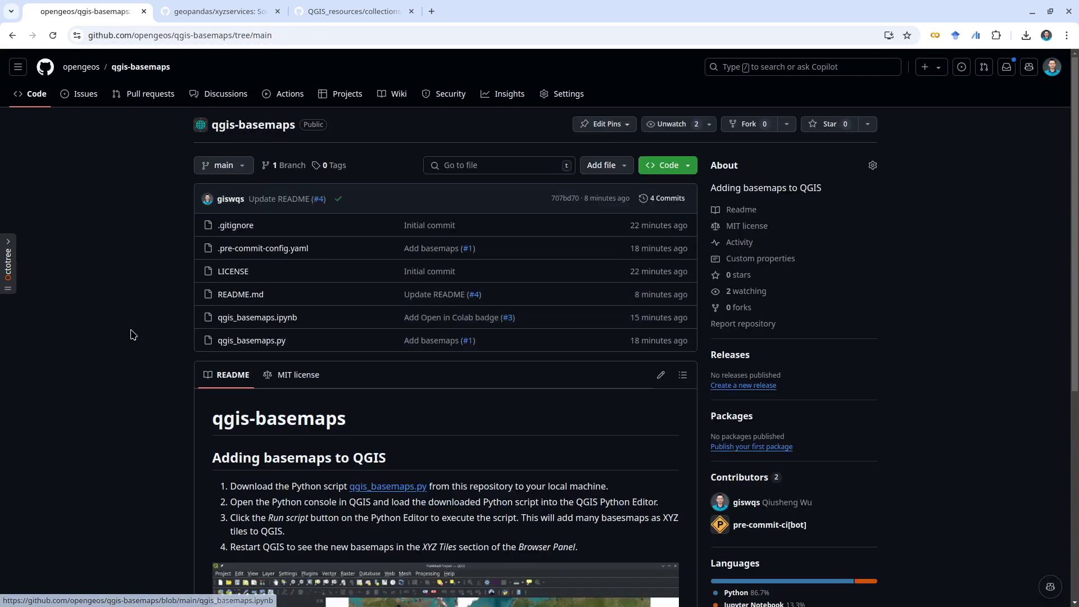
scroll(119, 331, "down", 5)
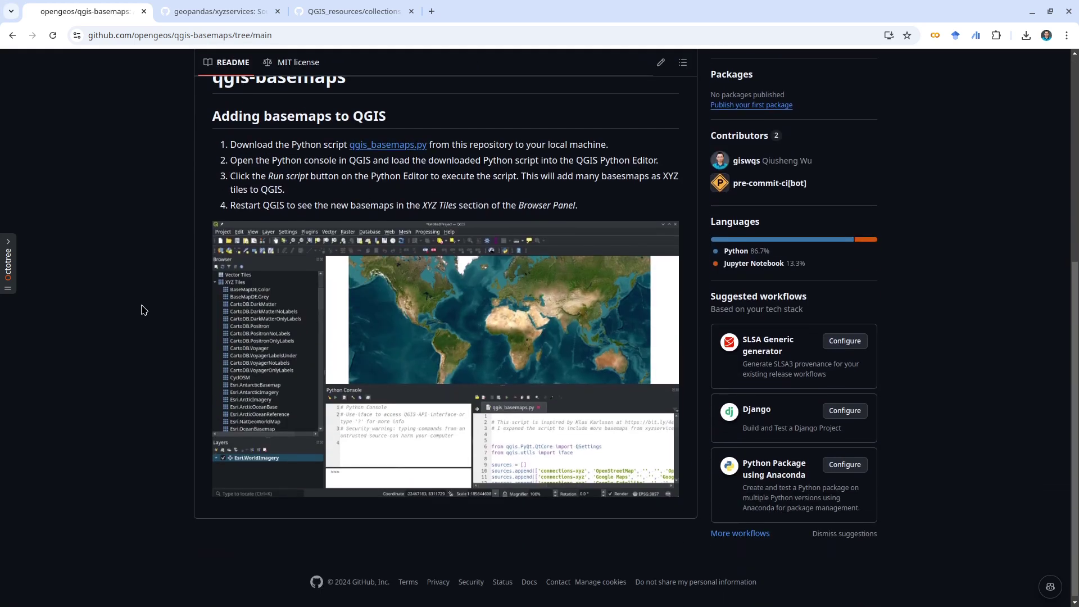
scroll(144, 310, "up", 2)
scroll(144, 310, "down", 1)
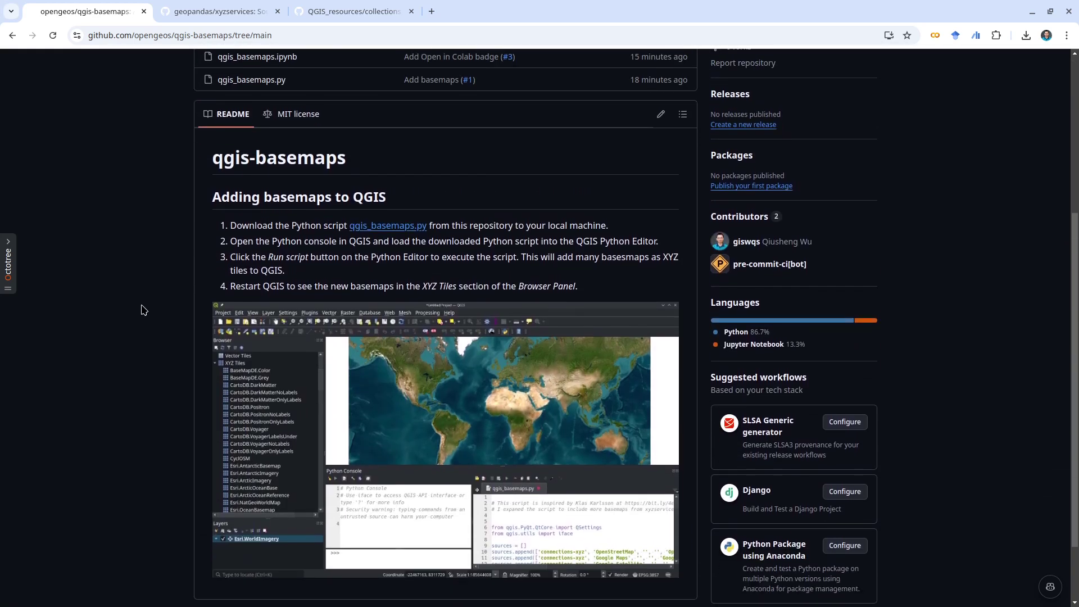